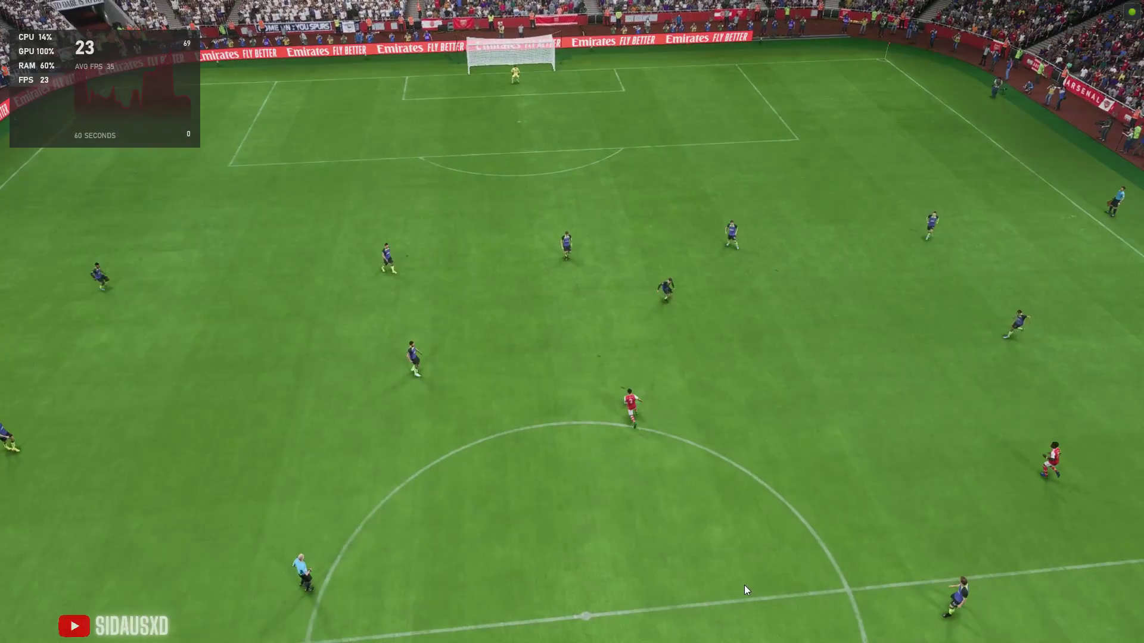
Step: Pause the match and review the Display Configuration options in the game settings, from resolution to rendering quality
key(Escape)
key(Return)
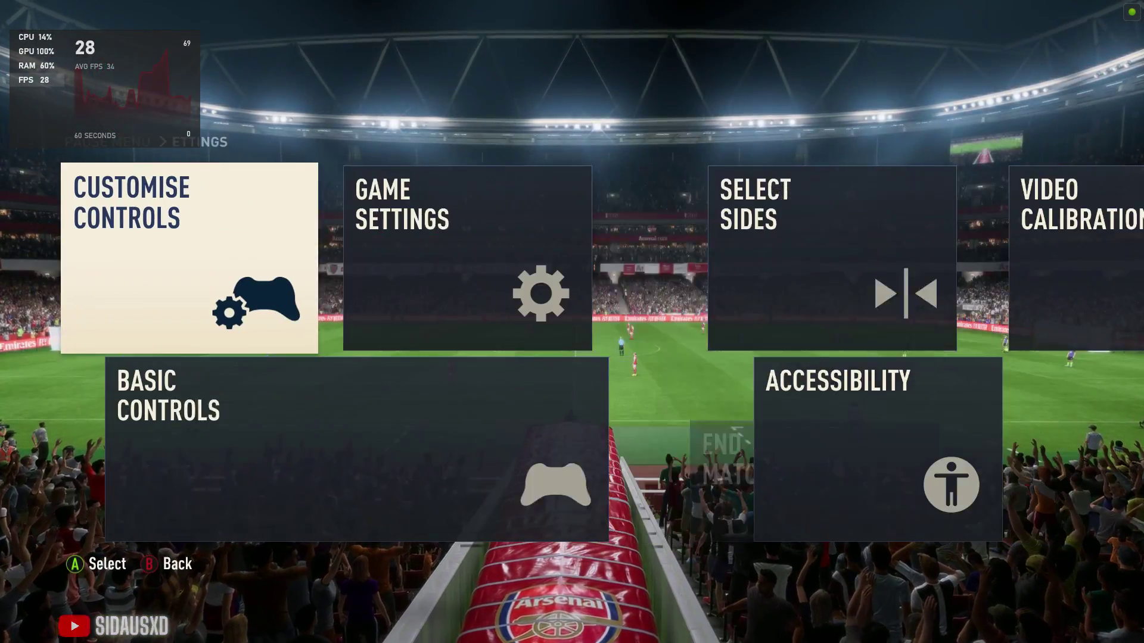
key(Right)
key(Return)
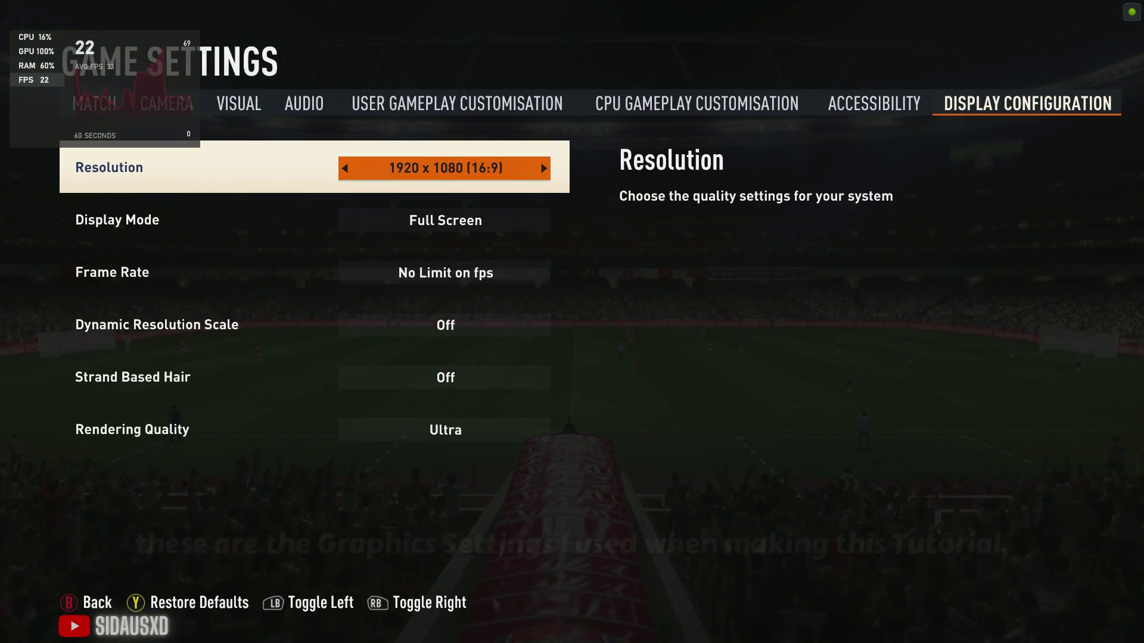
key(Down)
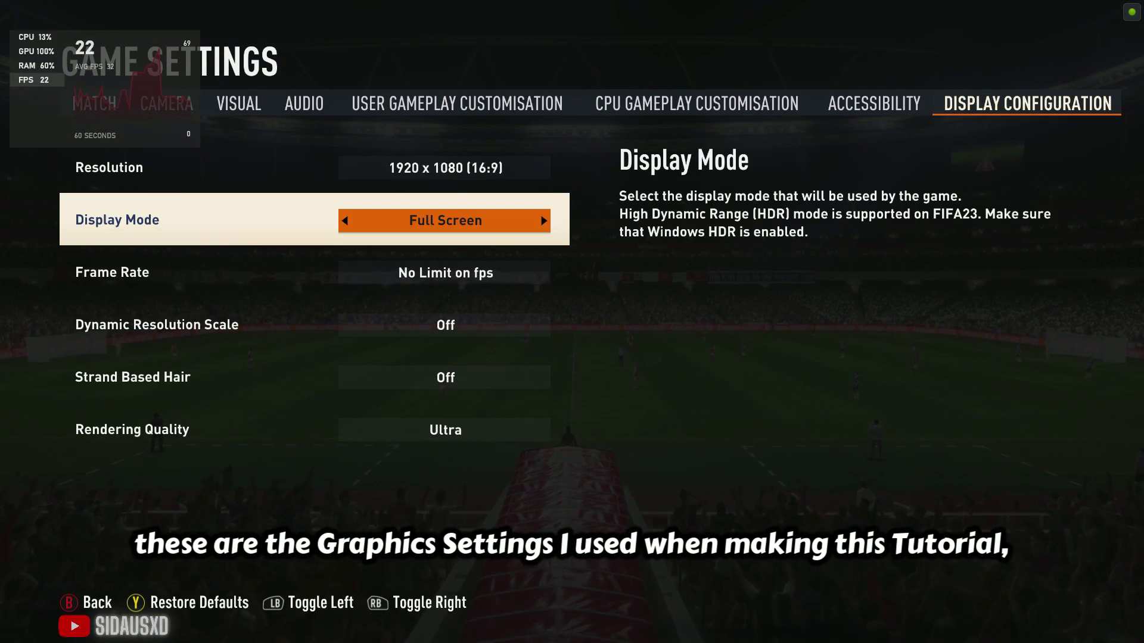
key(Down)
key(Down)
key(Down)
key(Down)
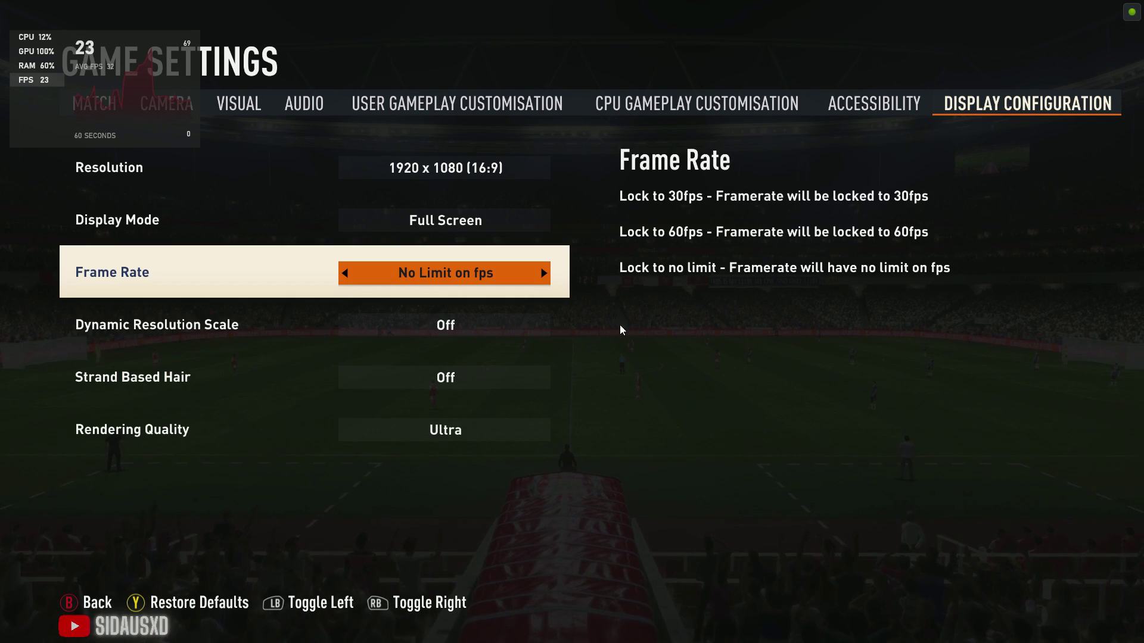
key(Up)
key(Up)
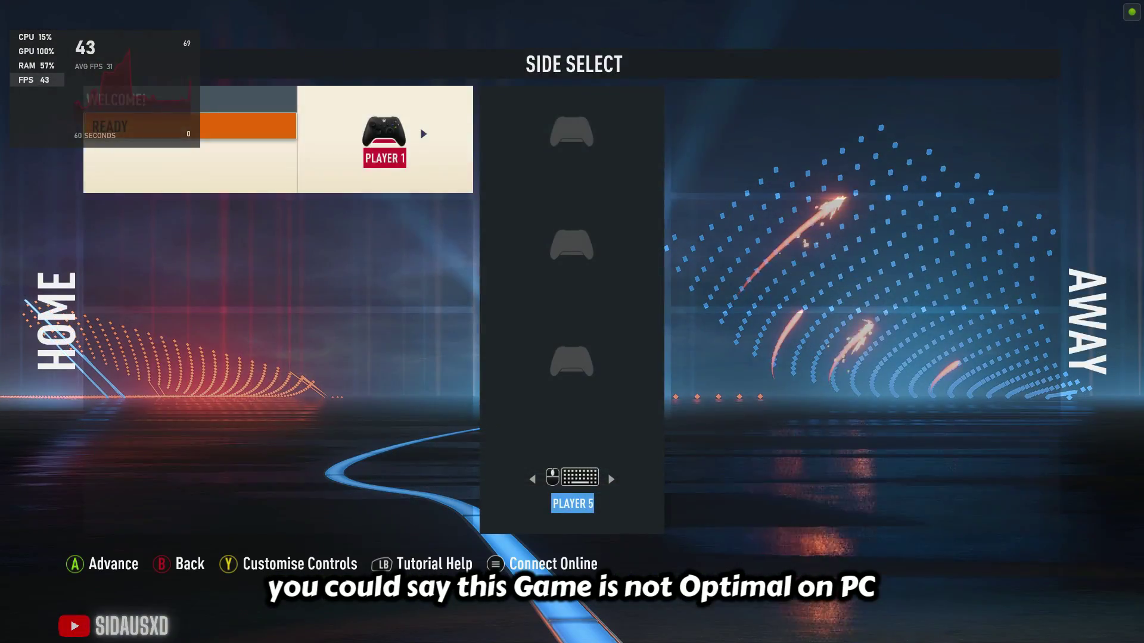
Step: Return to the main menu and switch the game between windowed and full screen to compare the frame rate
key(Escape)
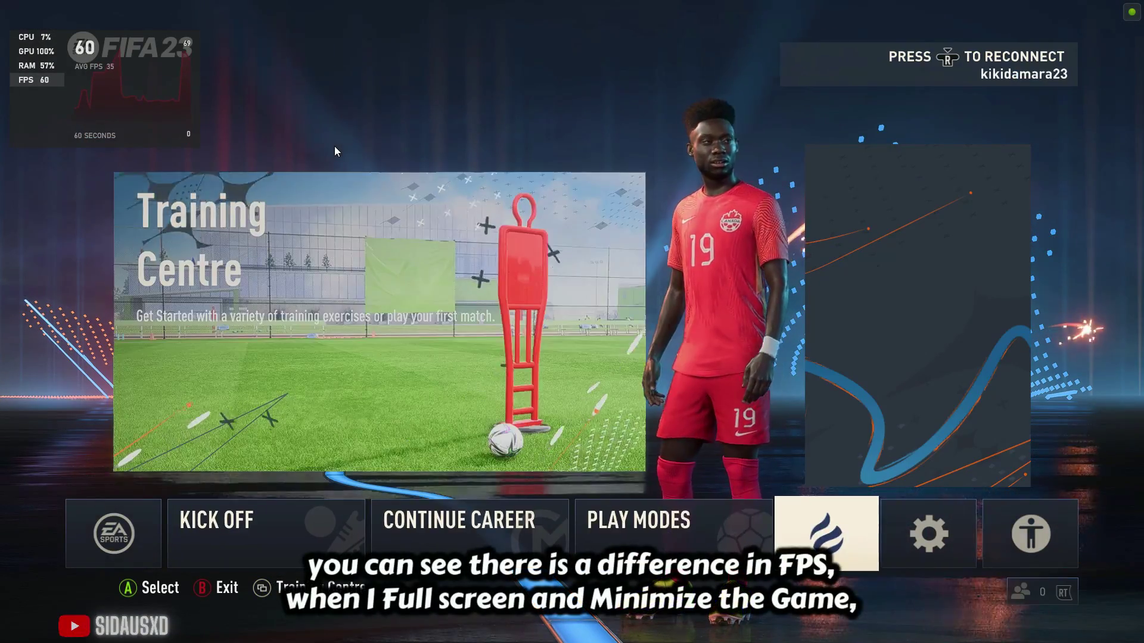
key(Right)
key(Right)
key(Right)
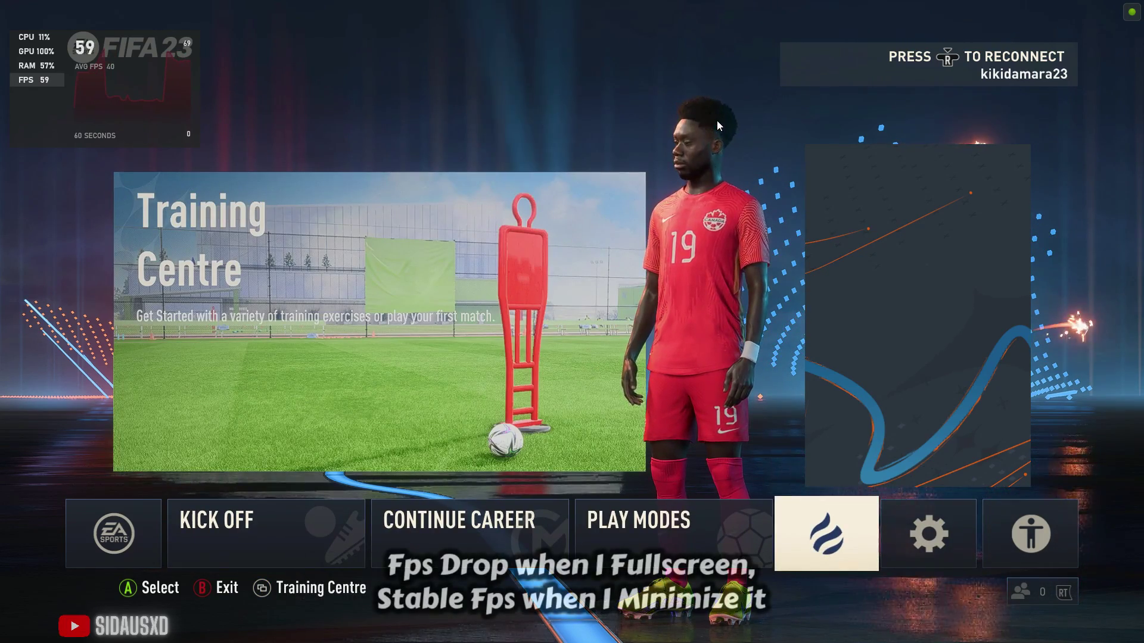
key(alt+Return)
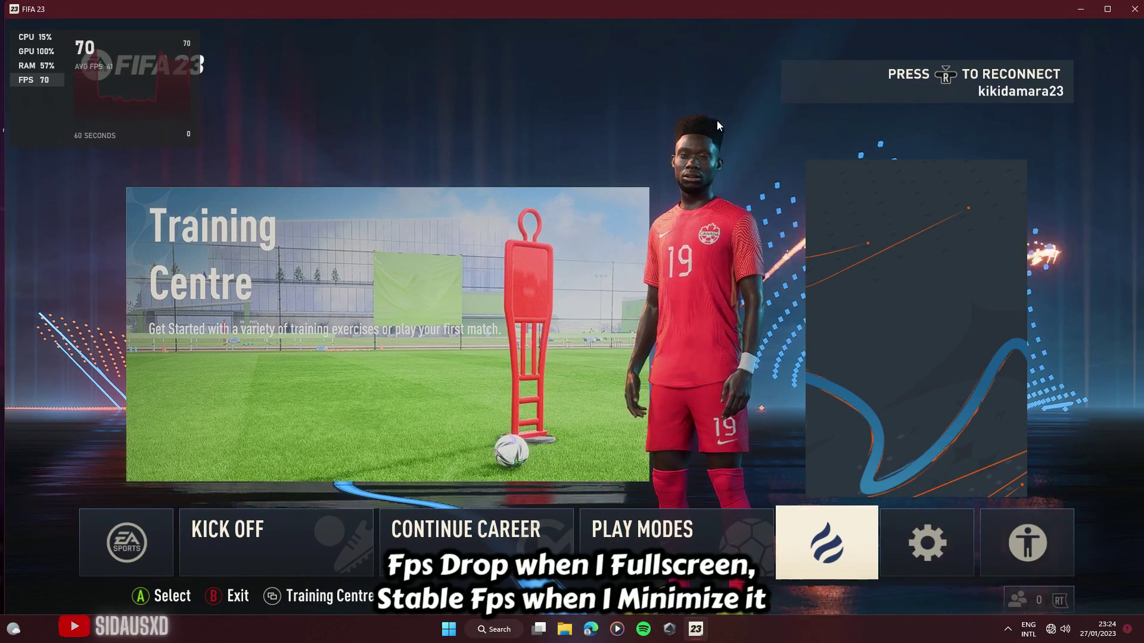
mouse_move(106, 44)
key(alt+Return)
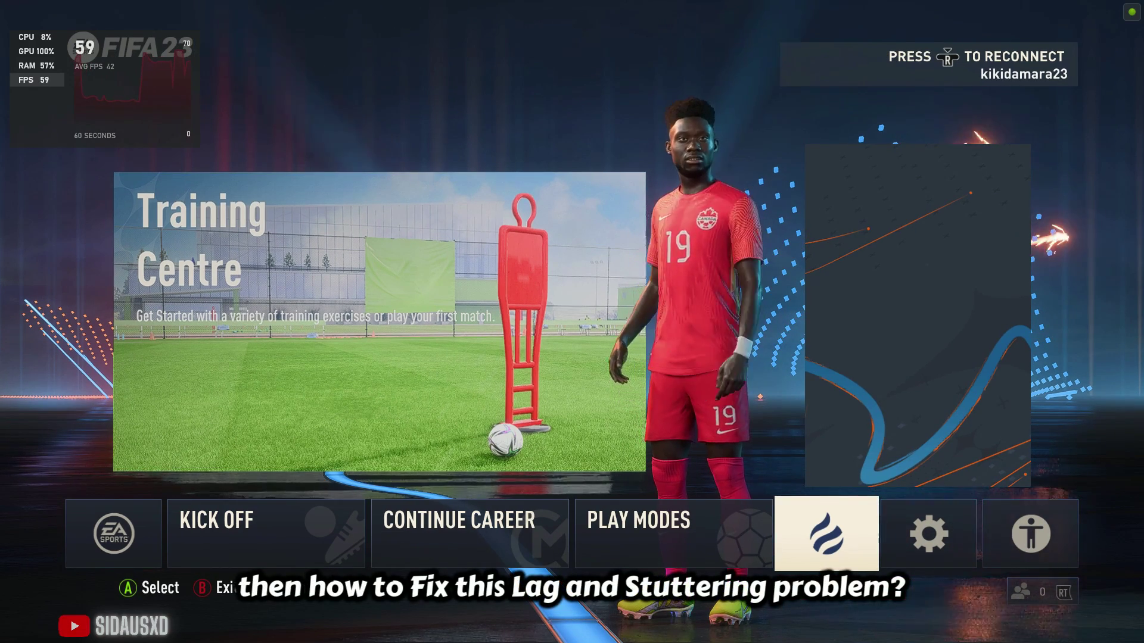
key(alt+Return)
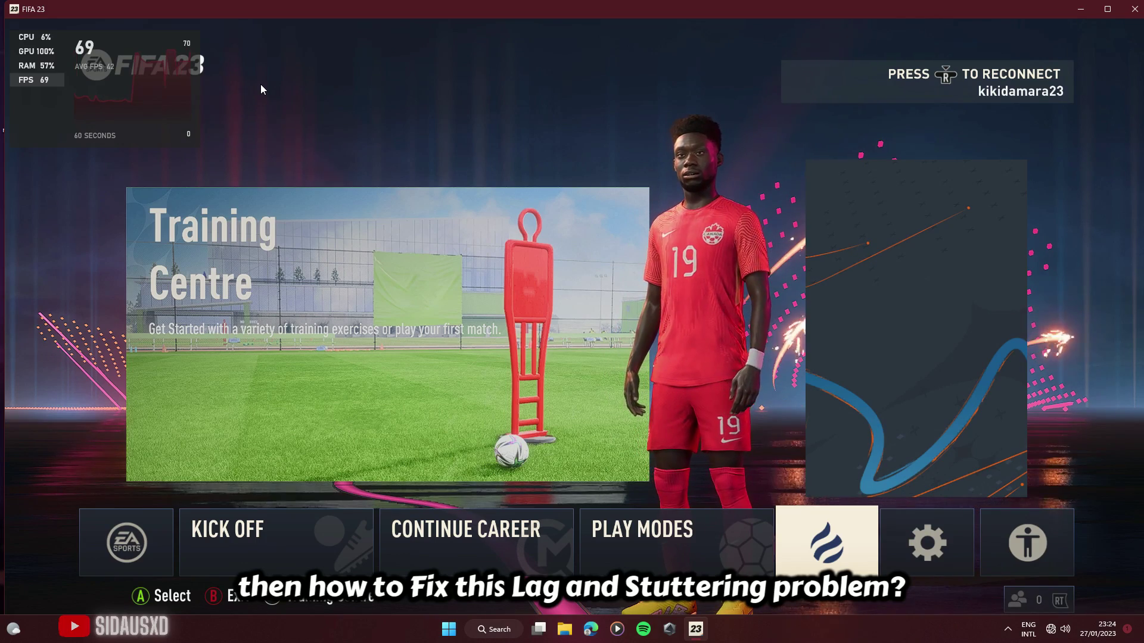
key(alt+Return)
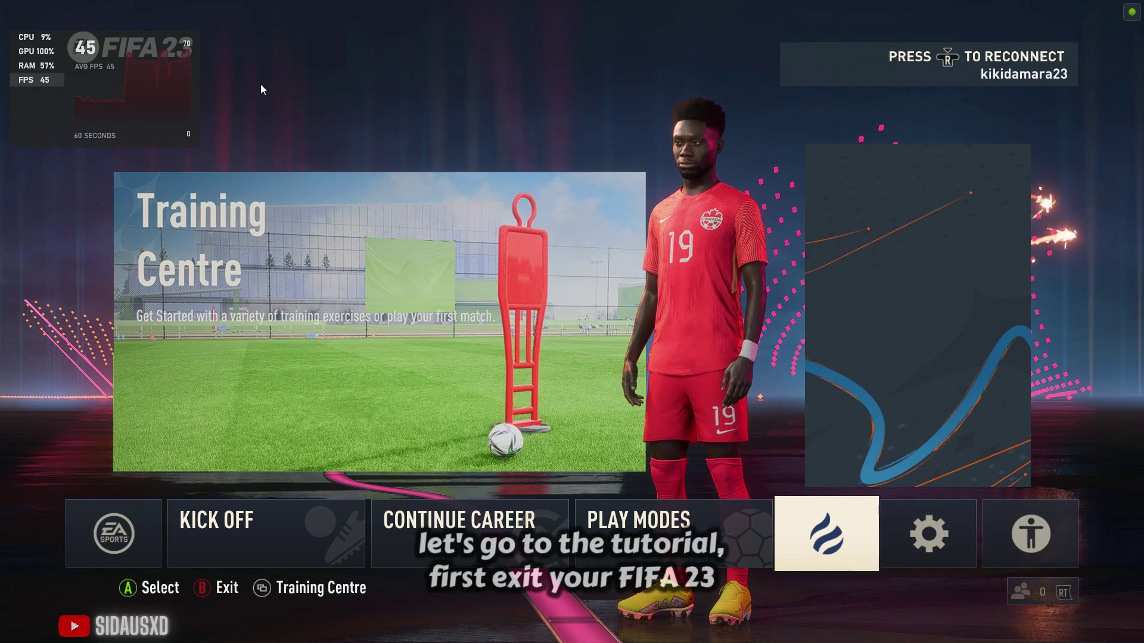
key(Right)
key(Right)
key(Left)
key(Left)
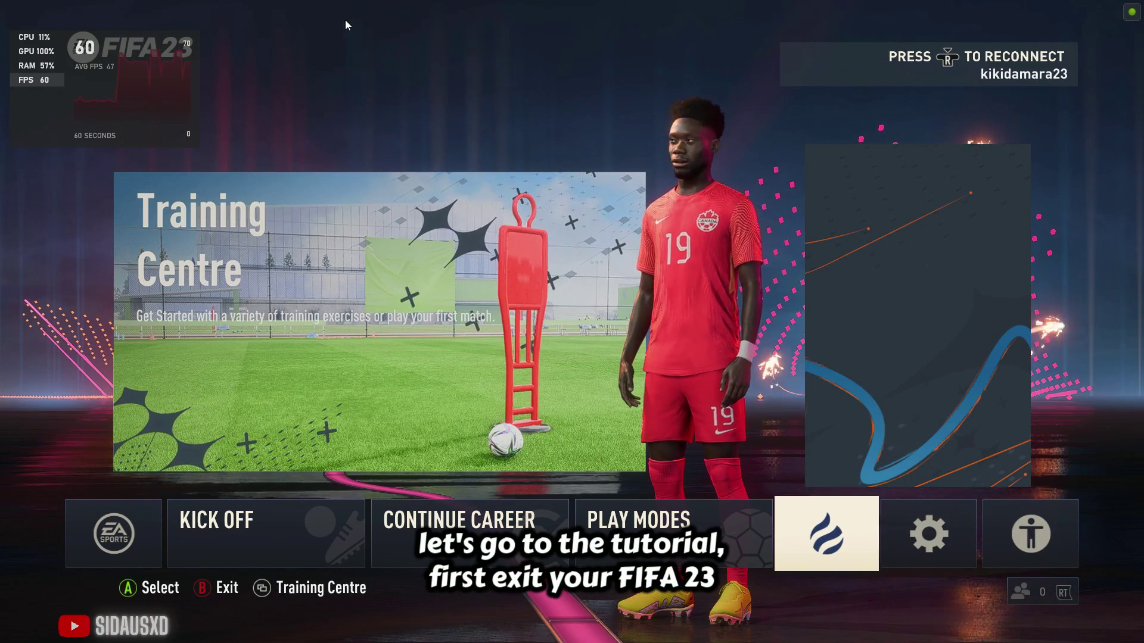
key(Left)
key(Left)
key(Right)
key(Left)
Step: Quit FIFA 23 and close the EA app window left on the desktop
key(Escape)
key(Down)
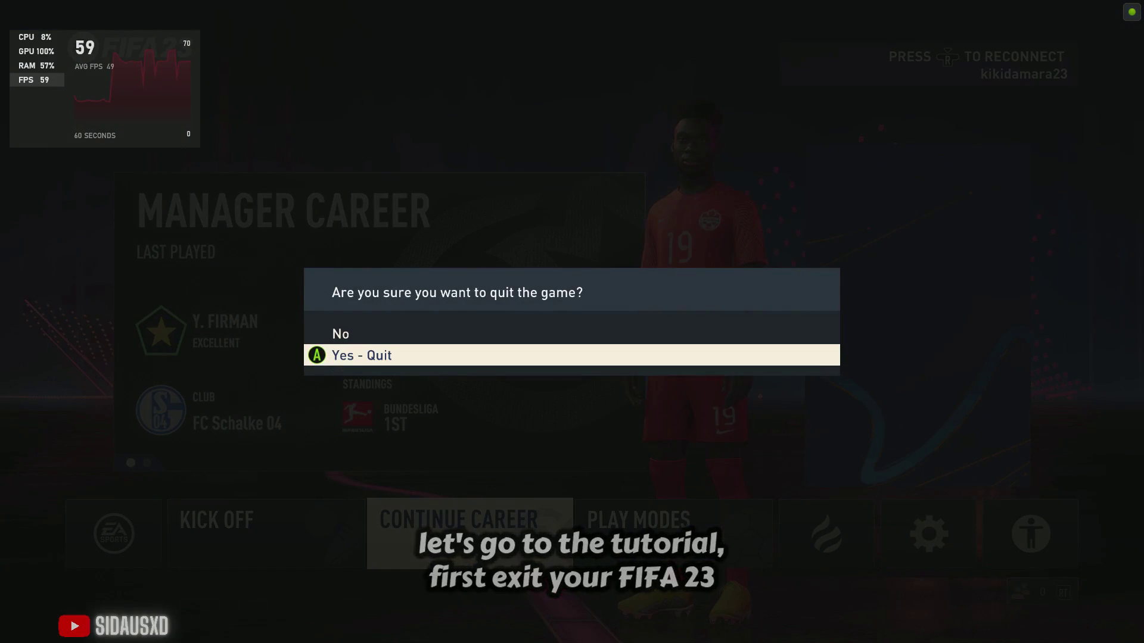
key(Return)
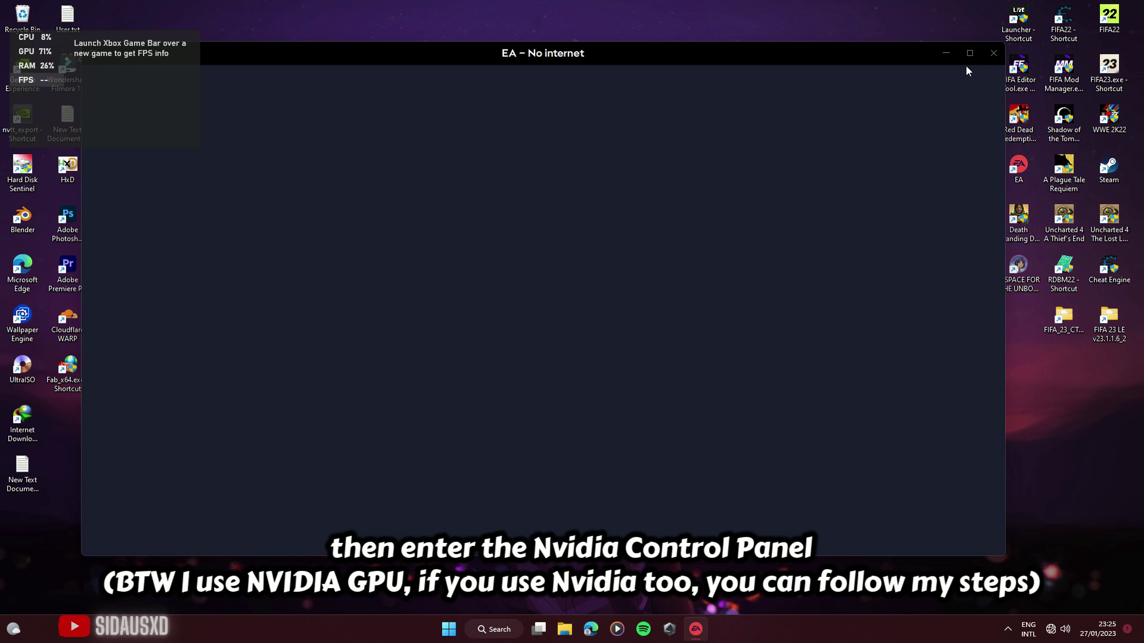
click(989, 55)
Step: Open the NVIDIA Control Panel from the Windows desktop
right_click(653, 149)
click(661, 145)
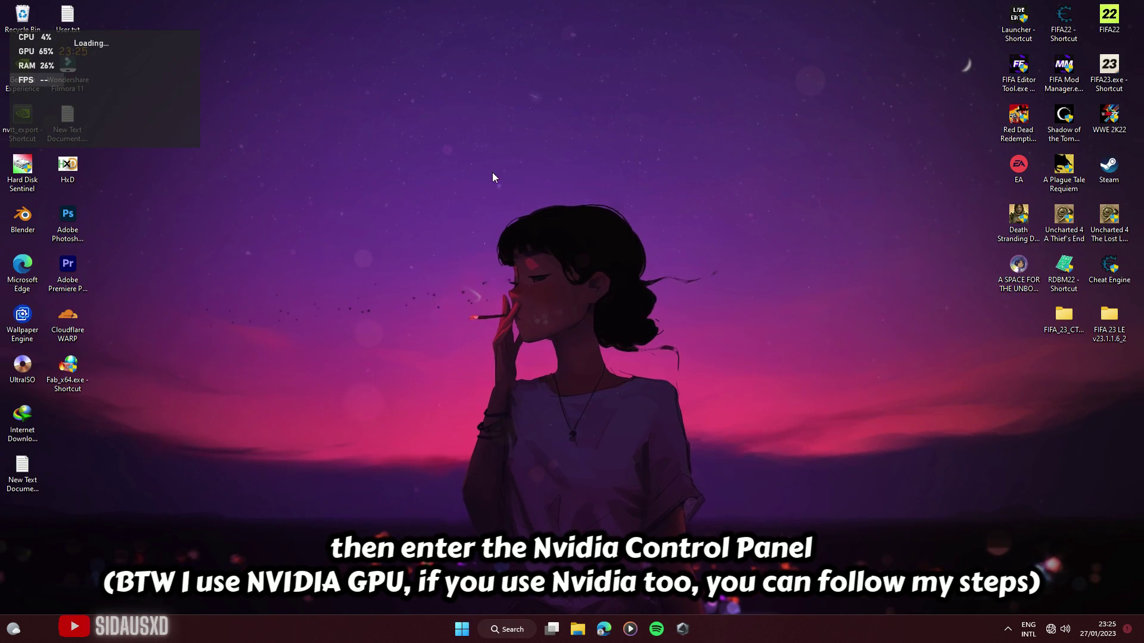
right_click(643, 314)
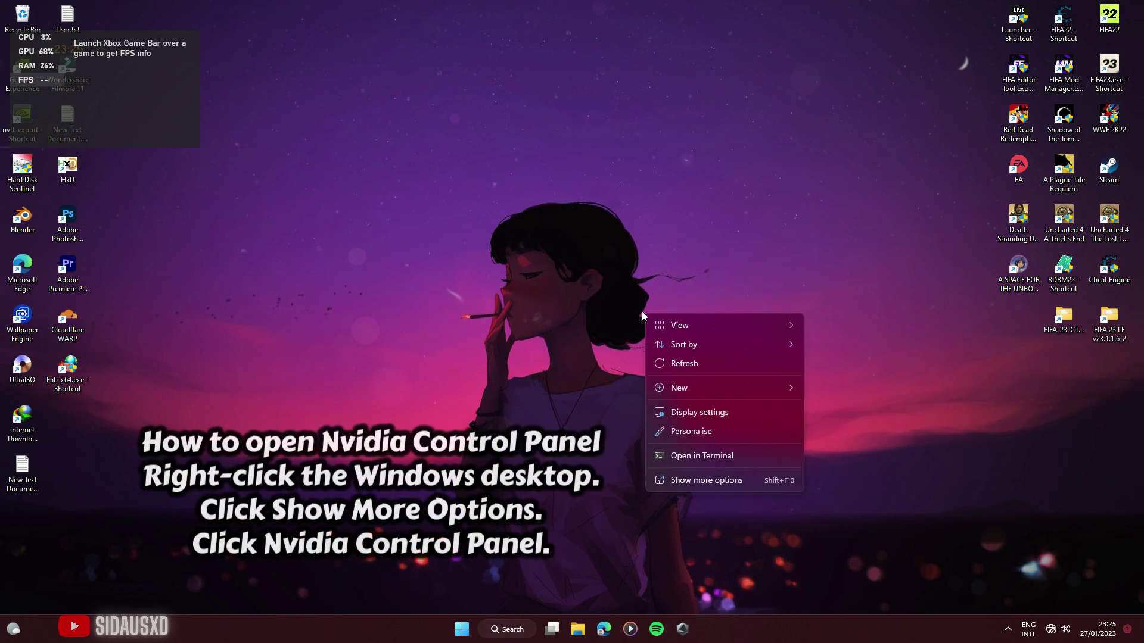
click(682, 479)
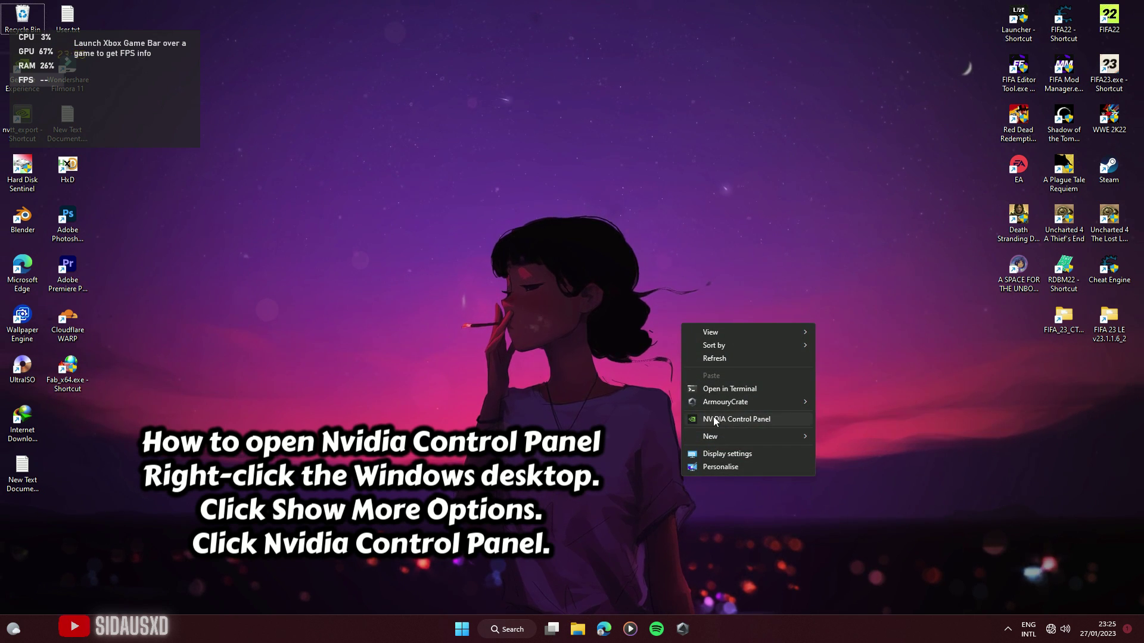
click(712, 420)
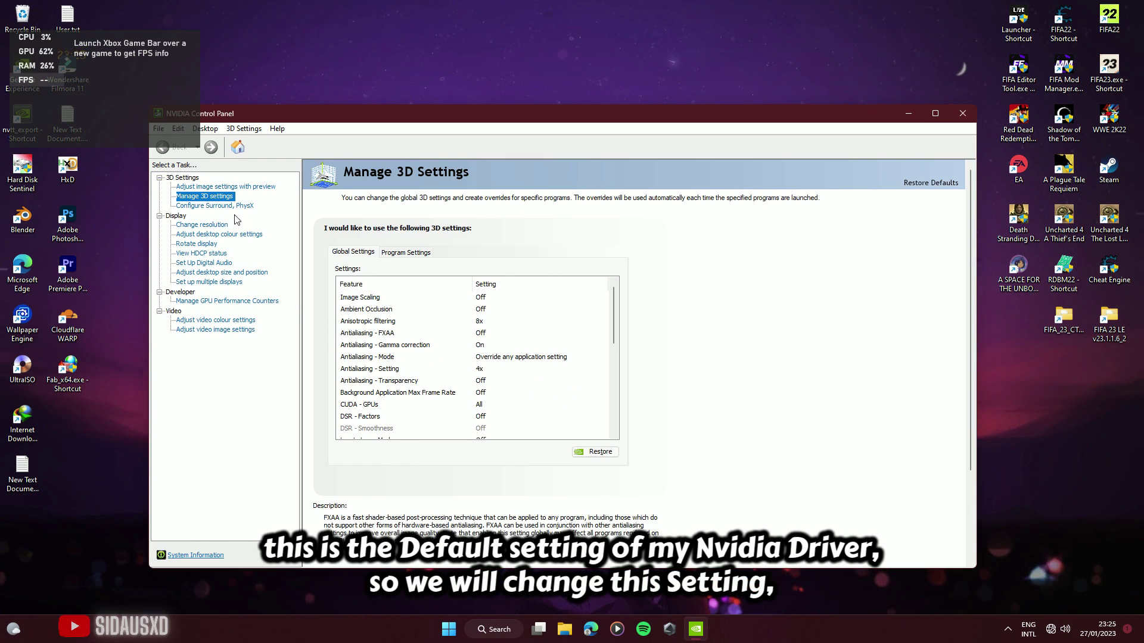
Step: View the Adjust Image Settings with Preview page, and return to the global Manage 3D Settings list
click(225, 187)
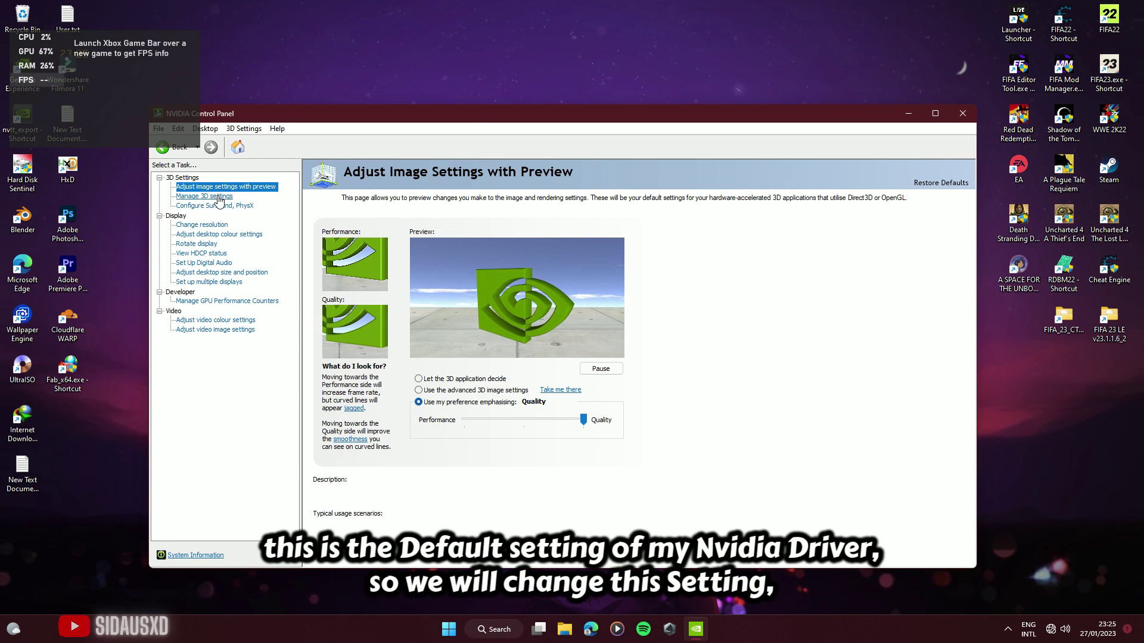
click(219, 198)
drag(613, 313, 642, 319)
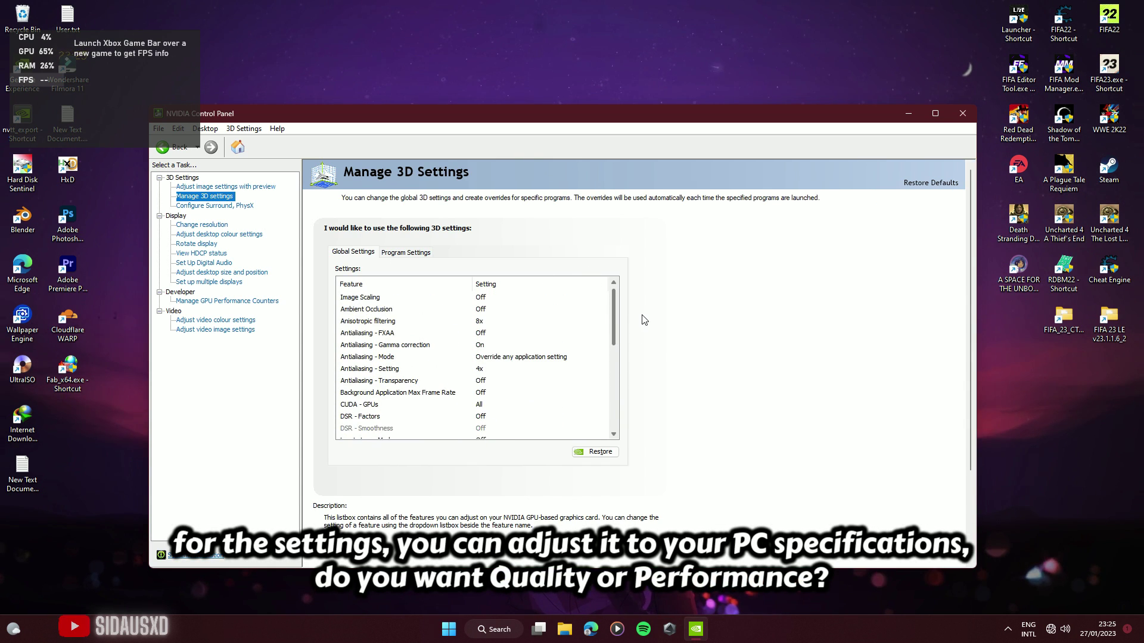
Step: Set Image Scaling to Off and Ambient Occlusion to Performance in the global 3D settings
click(481, 298)
click(483, 298)
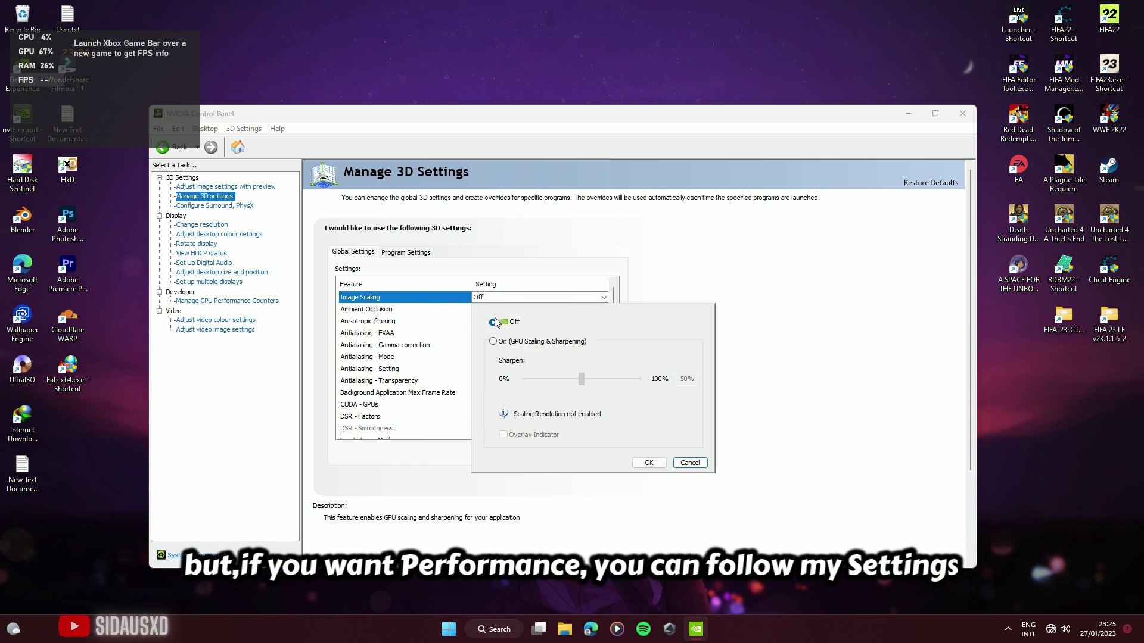
click(649, 463)
click(492, 310)
click(493, 309)
click(498, 332)
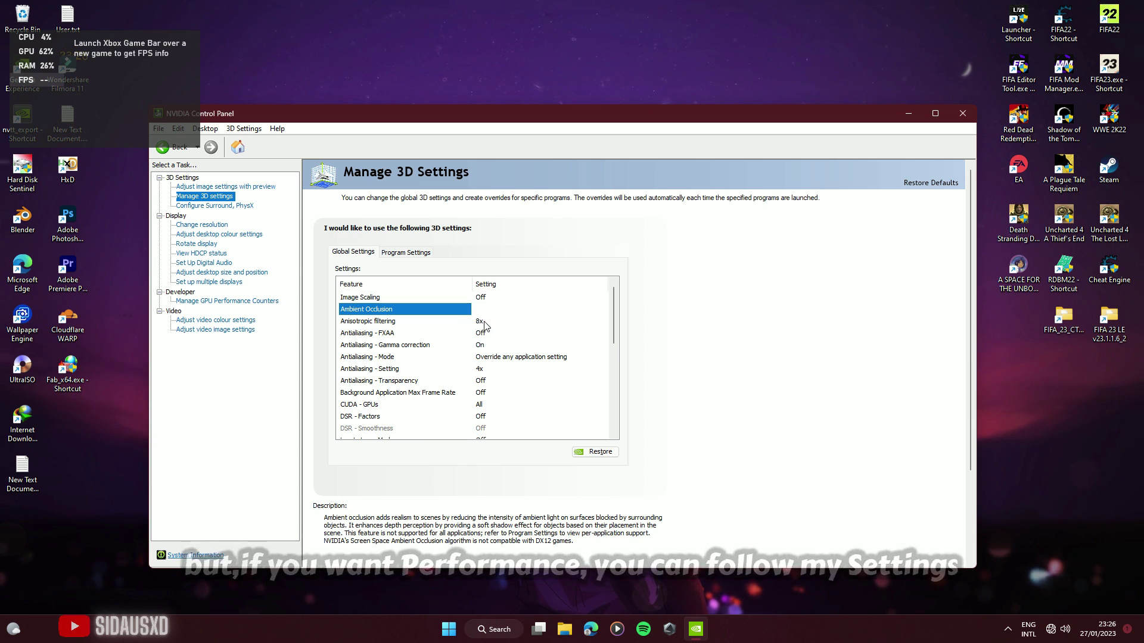
Step: Set Anisotropic filtering to Application-controlled and Antialiasing - FXAA to Off
click(483, 322)
click(483, 323)
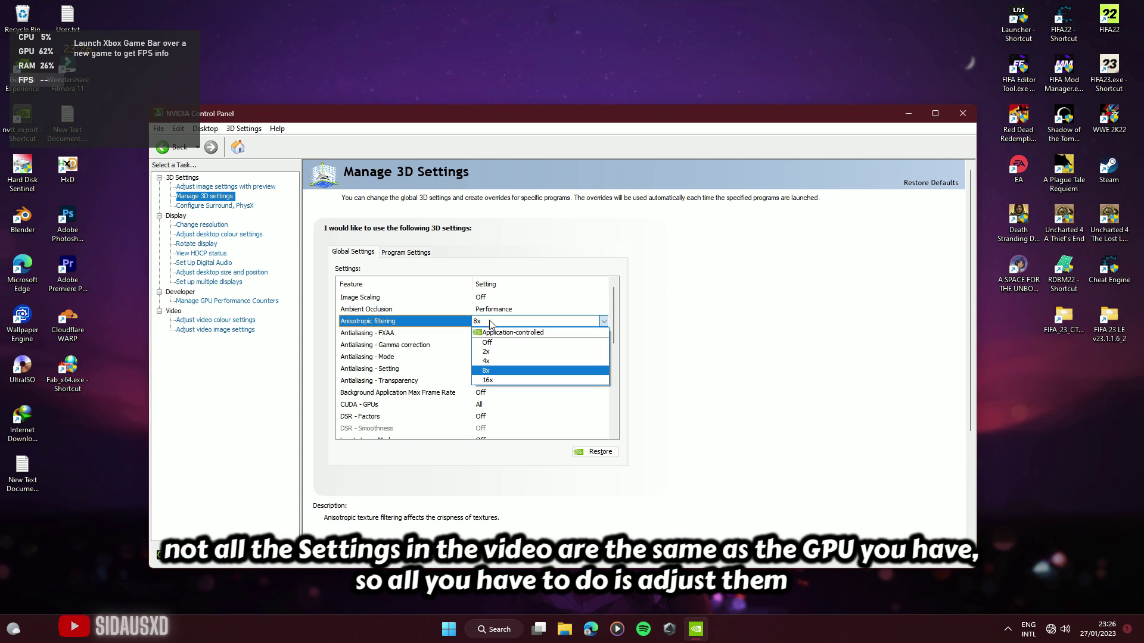
click(492, 333)
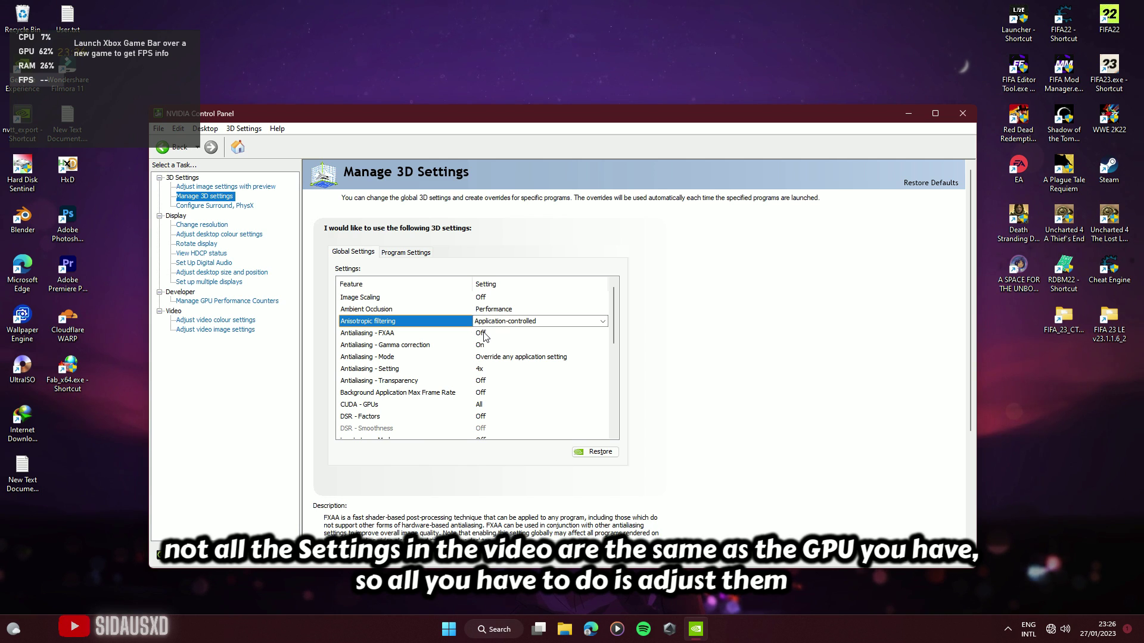
click(481, 335)
click(481, 333)
click(475, 342)
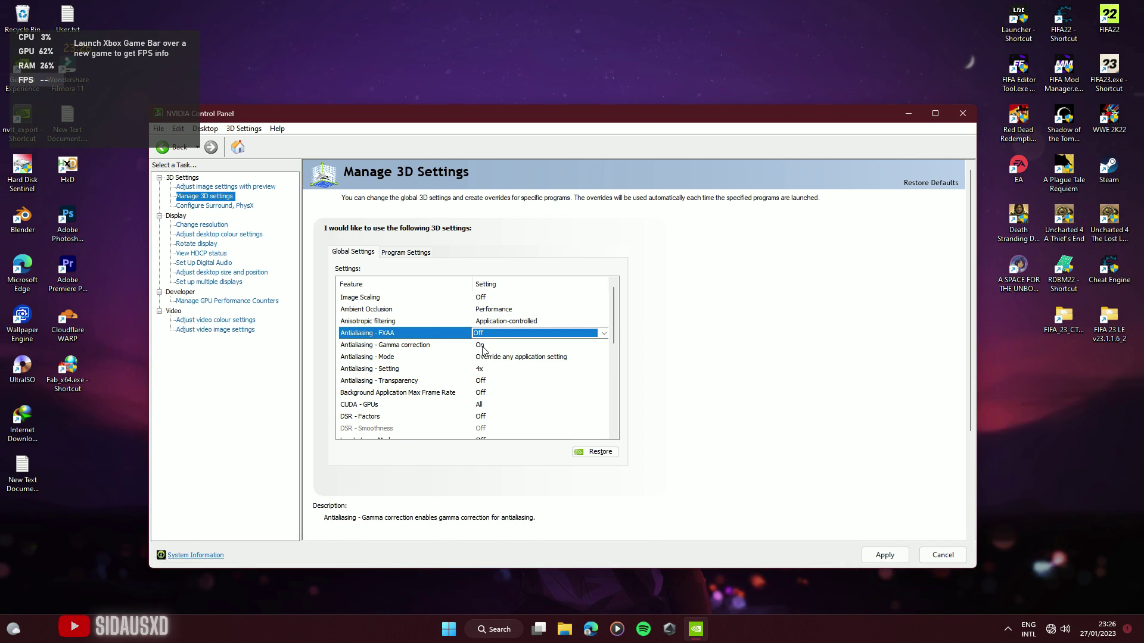
Step: Set Antialiasing - Gamma correction to On and Antialiasing - Mode to Application-controlled
click(483, 347)
click(483, 346)
click(490, 359)
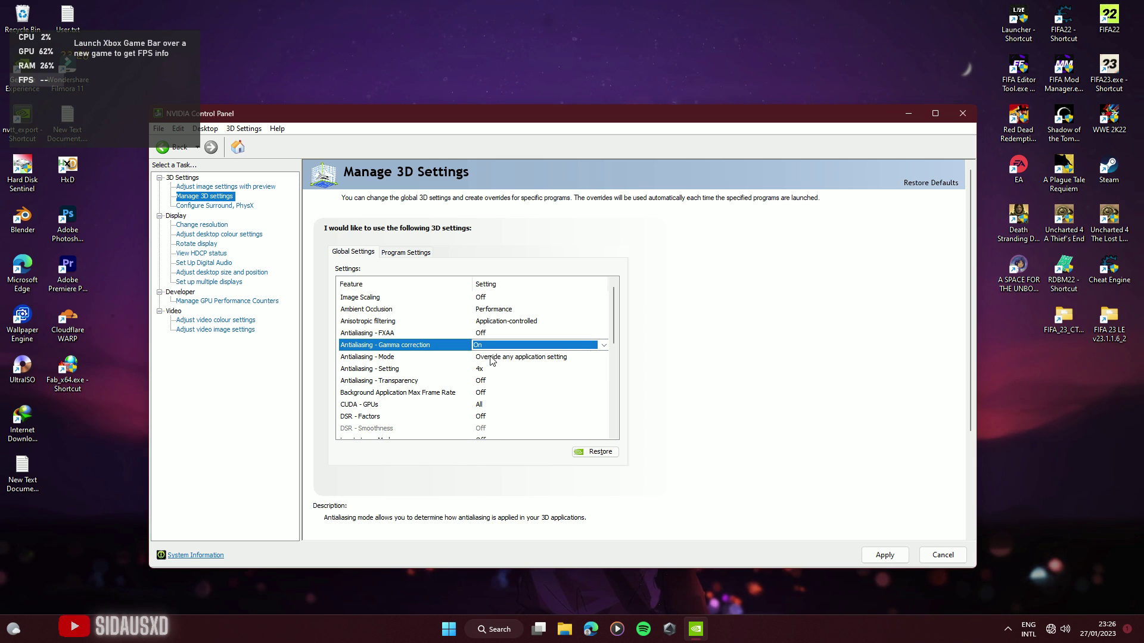
click(487, 360)
click(490, 357)
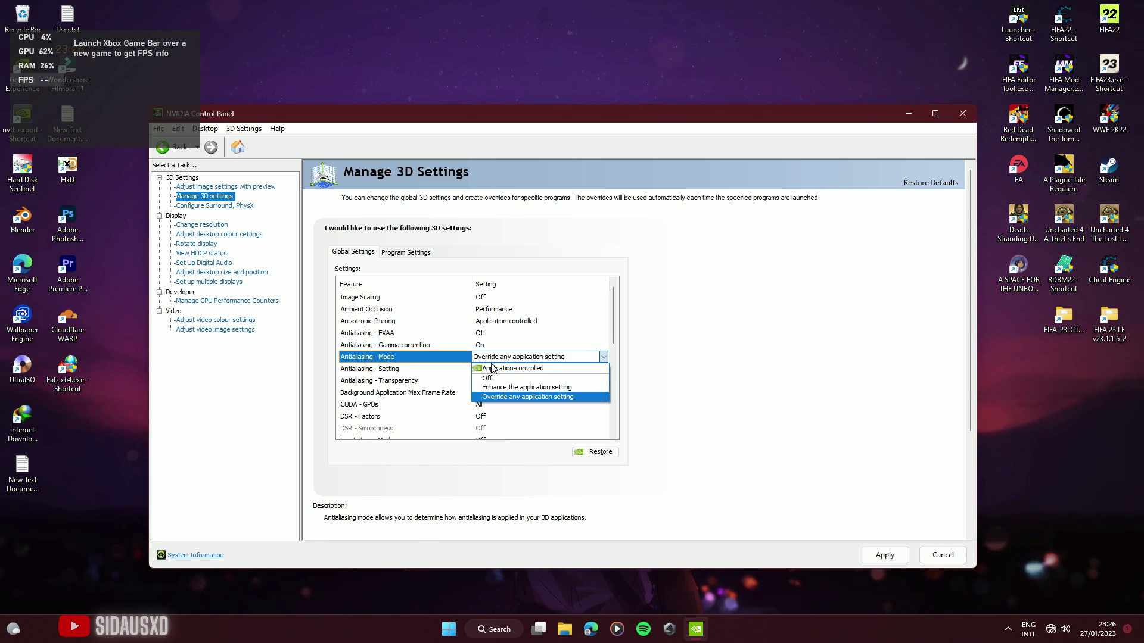
click(483, 368)
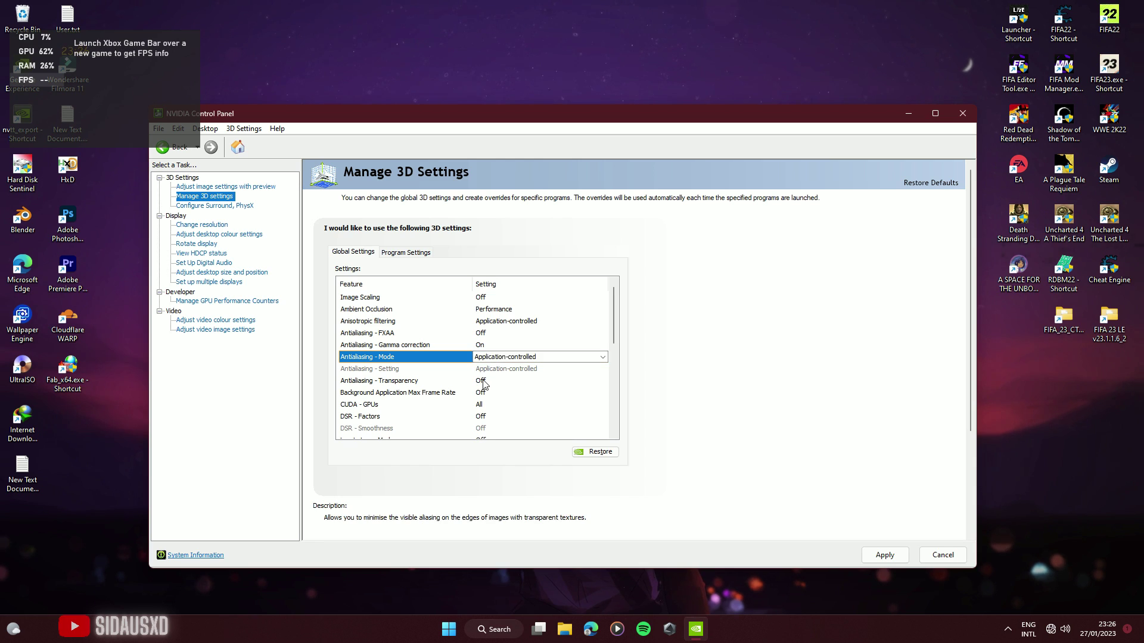
Step: Set Antialiasing - Transparency to Off and limit Background Application Max Frame Rate to 30 FPS
drag(616, 342, 613, 362)
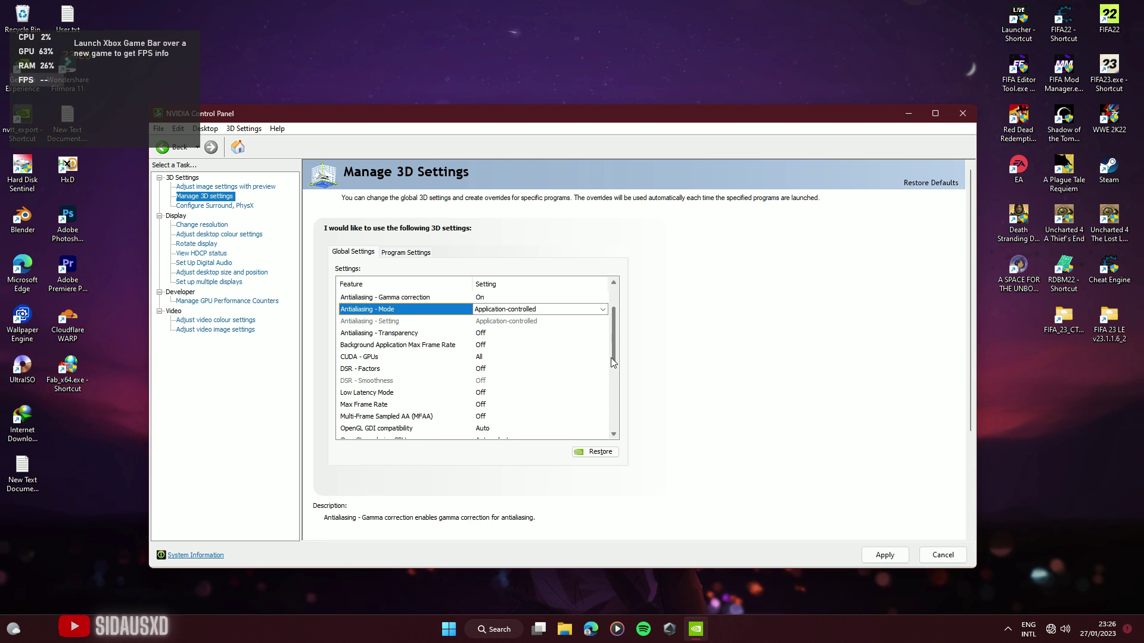
click(477, 336)
click(488, 334)
click(500, 346)
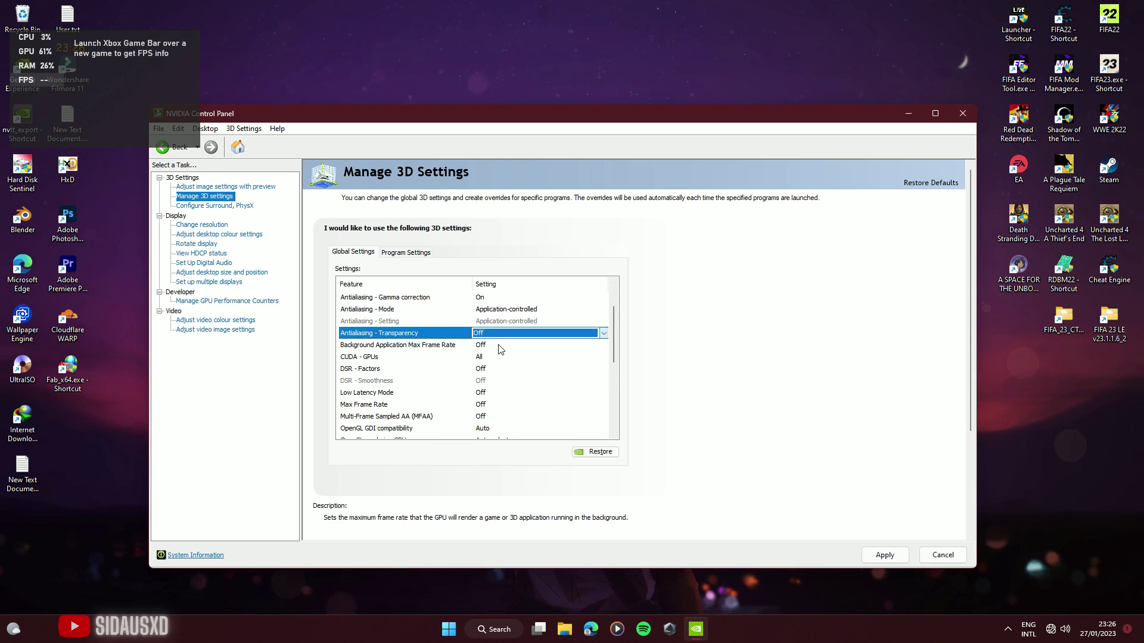
click(488, 346)
click(488, 347)
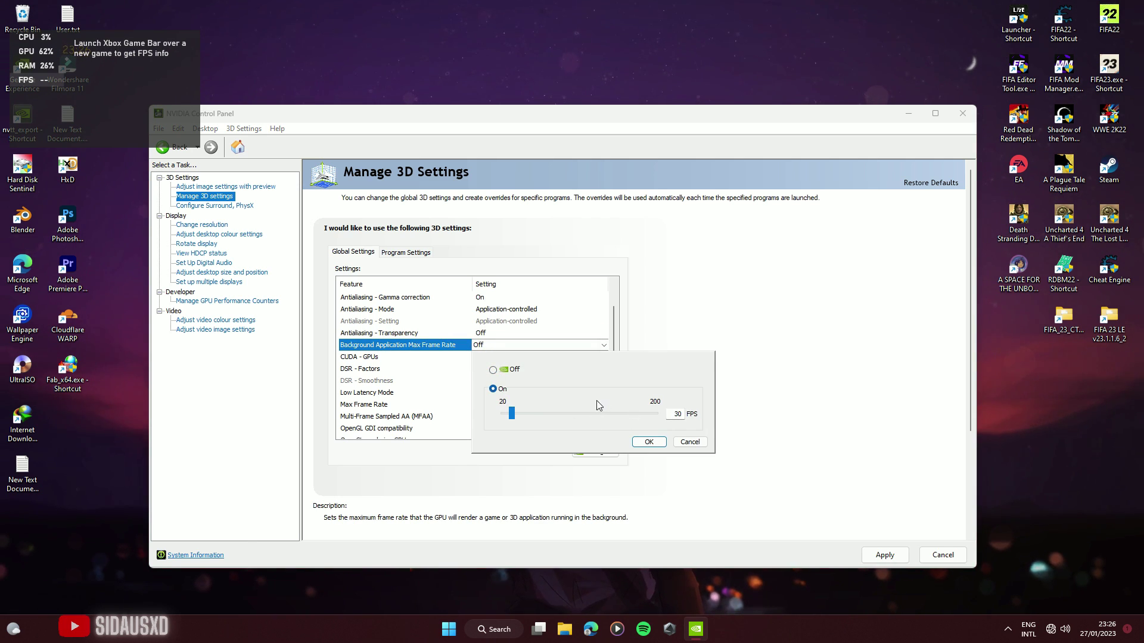
click(646, 444)
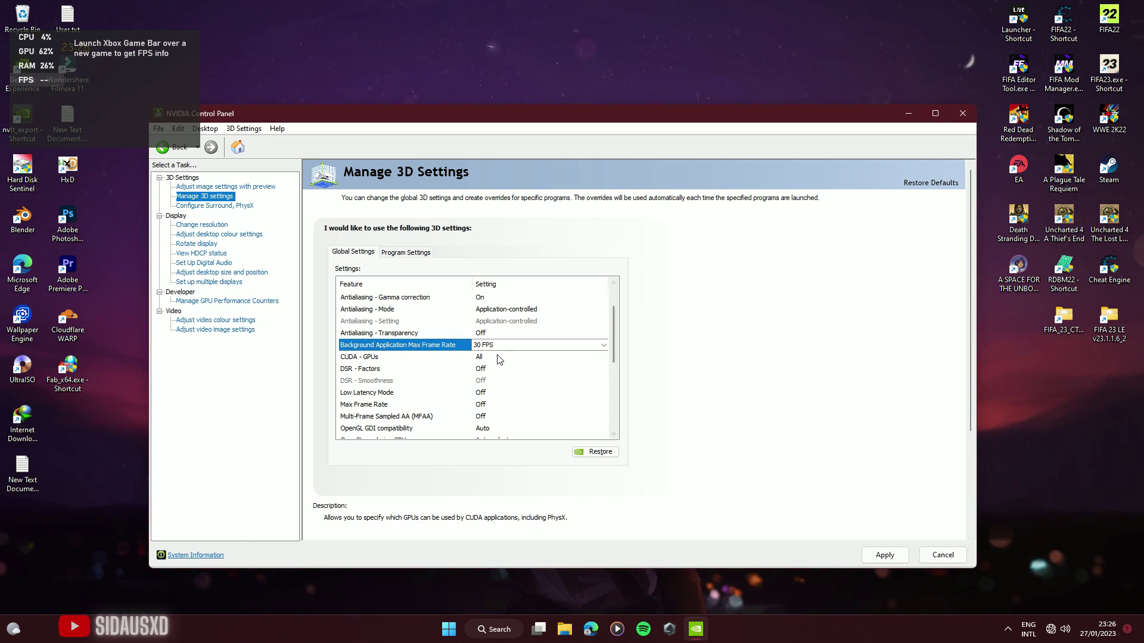
Step: Set CUDA - GPUs to All in the global 3D settings
click(446, 358)
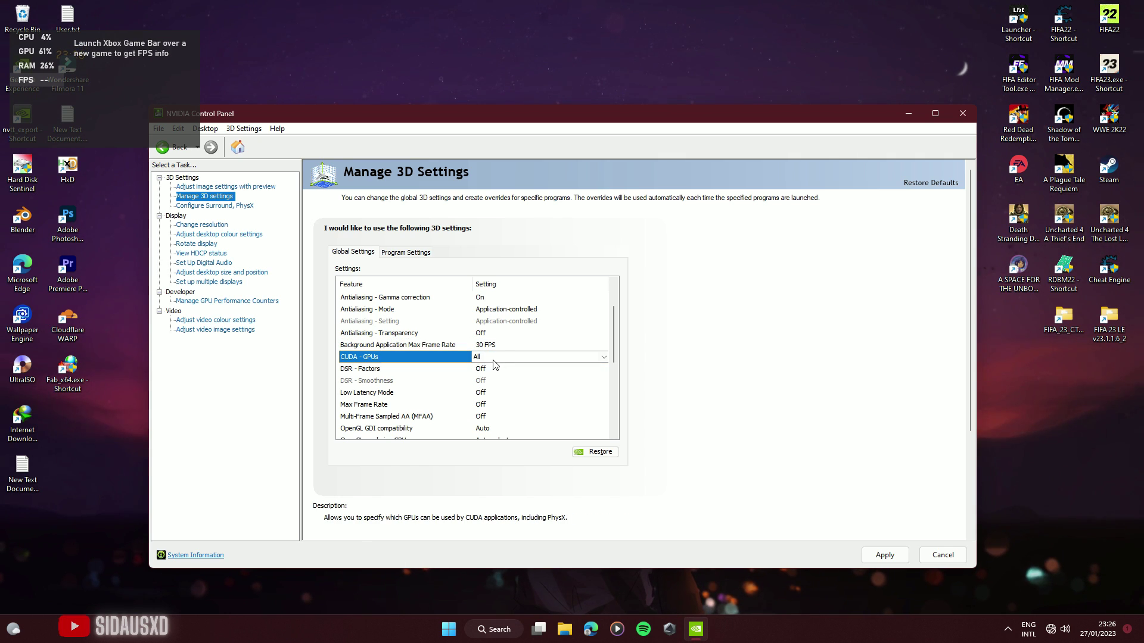
click(494, 359)
click(591, 440)
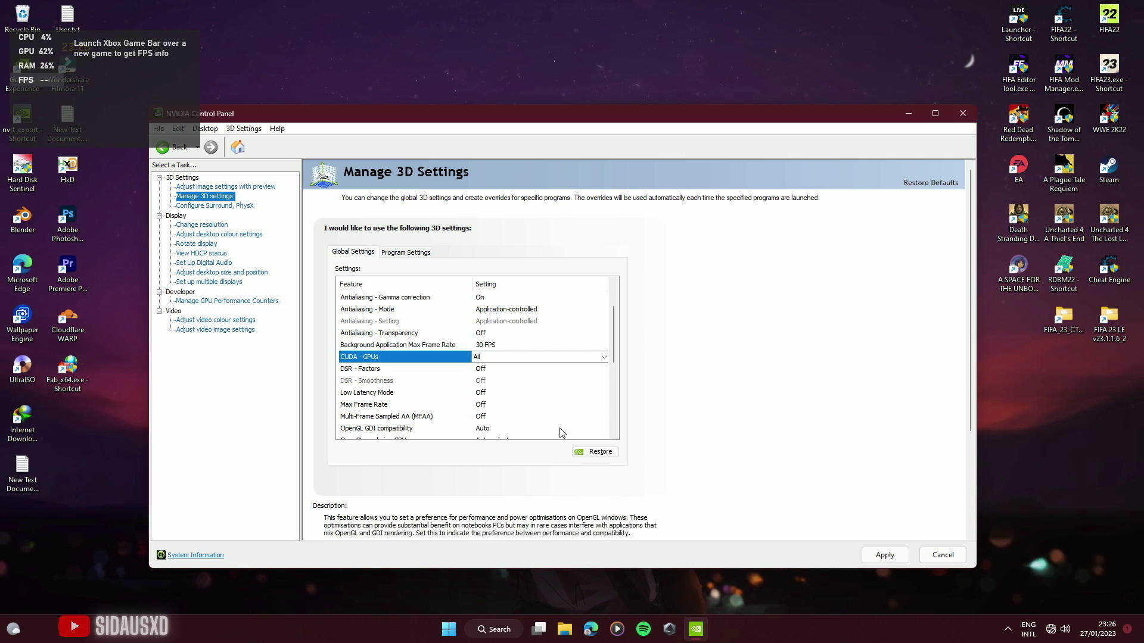
drag(612, 357, 614, 364)
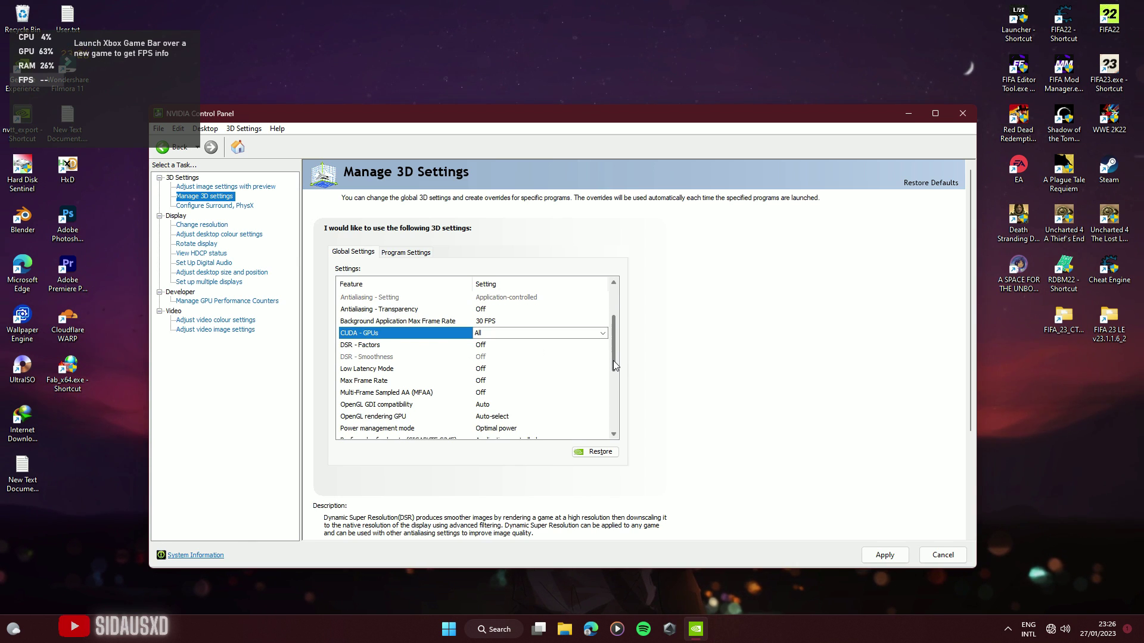
Step: Set DSR - Factors to Off and Low Latency Mode to Ultra in the global 3D settings
click(488, 348)
click(505, 346)
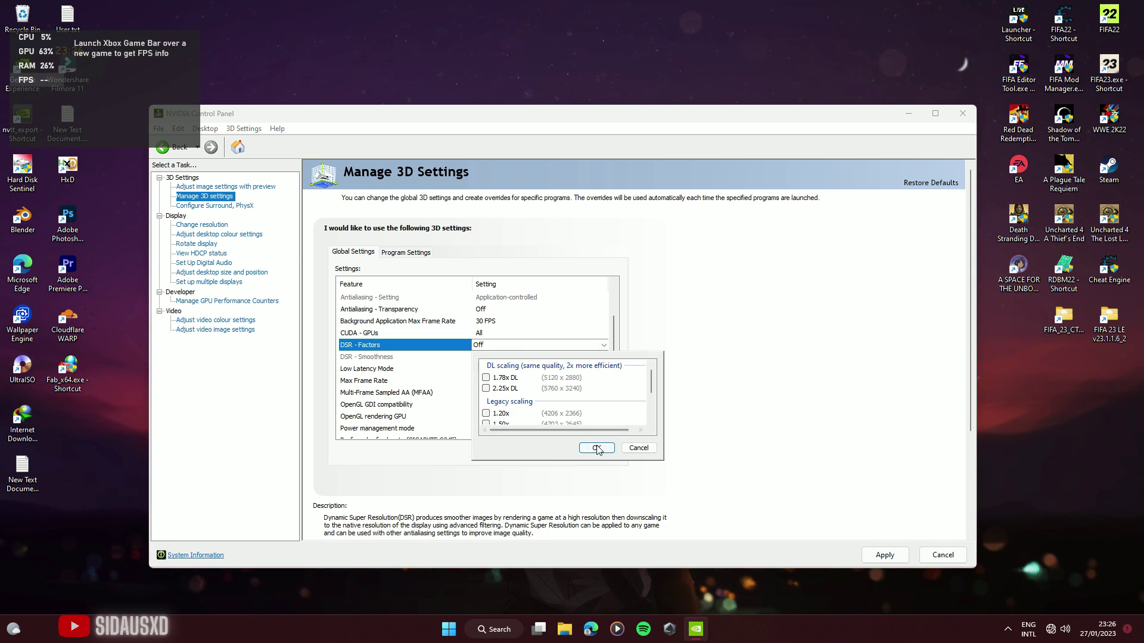
click(477, 369)
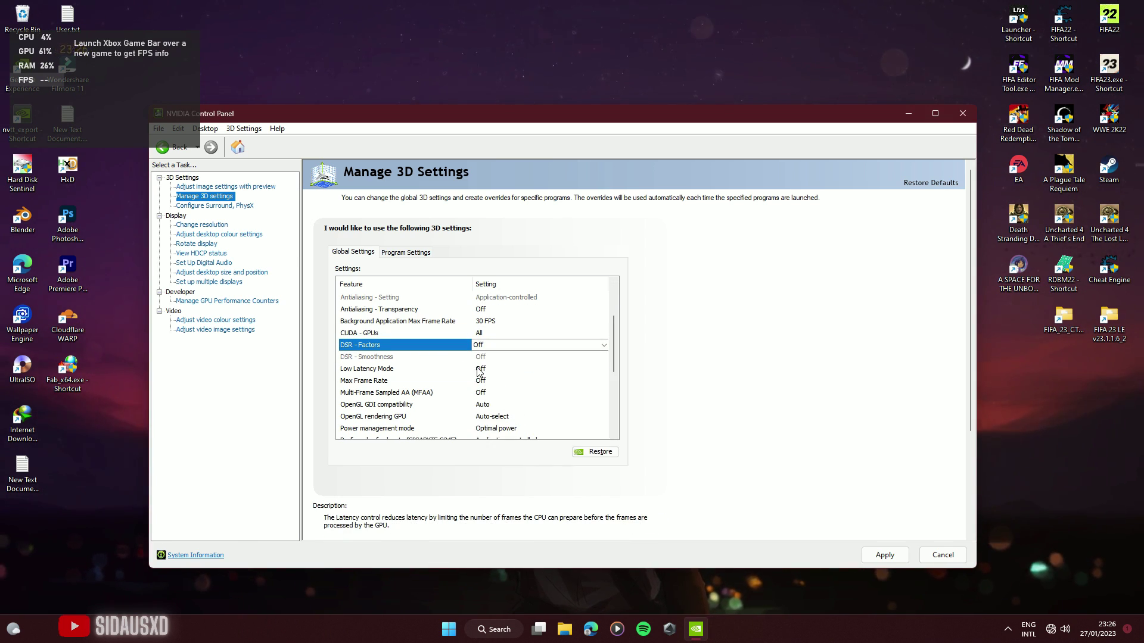
click(479, 371)
click(478, 371)
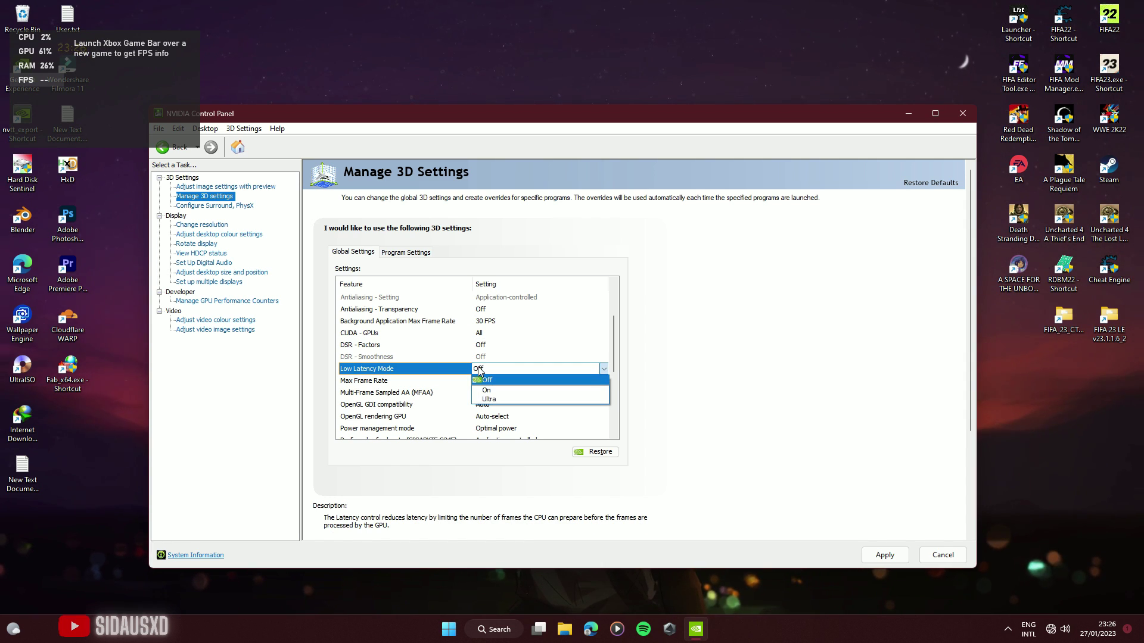
click(488, 399)
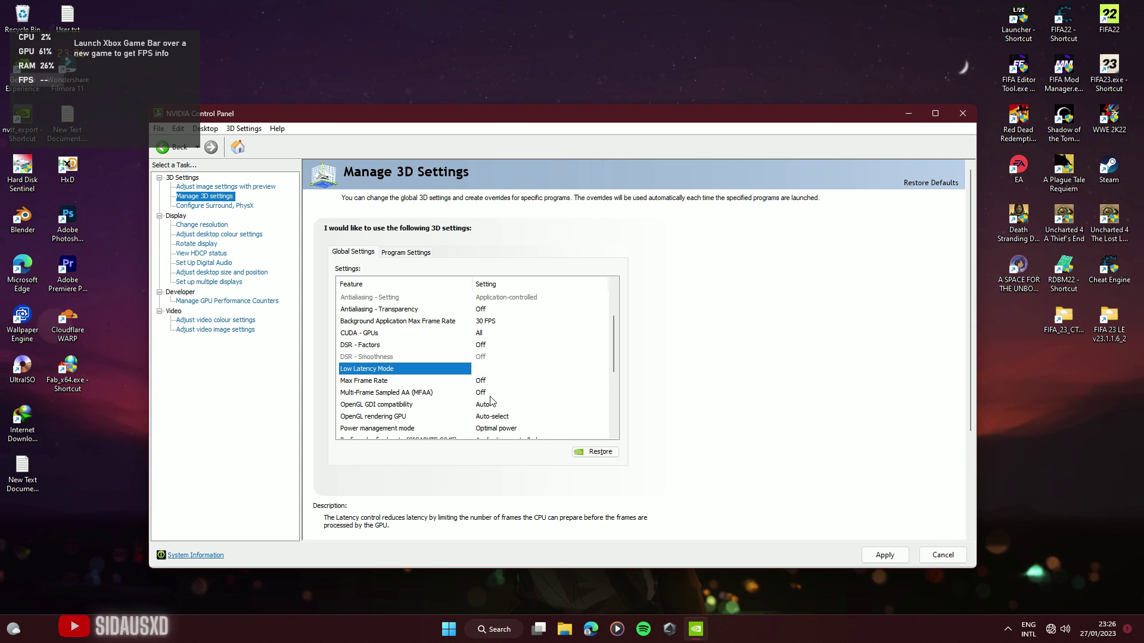
Step: Set Max Frame Rate to 1000 FPS and Multi-Frame Sampled AA (MFAA) to Off
scroll(576, 384, up, 2)
scroll(590, 334, down, 3)
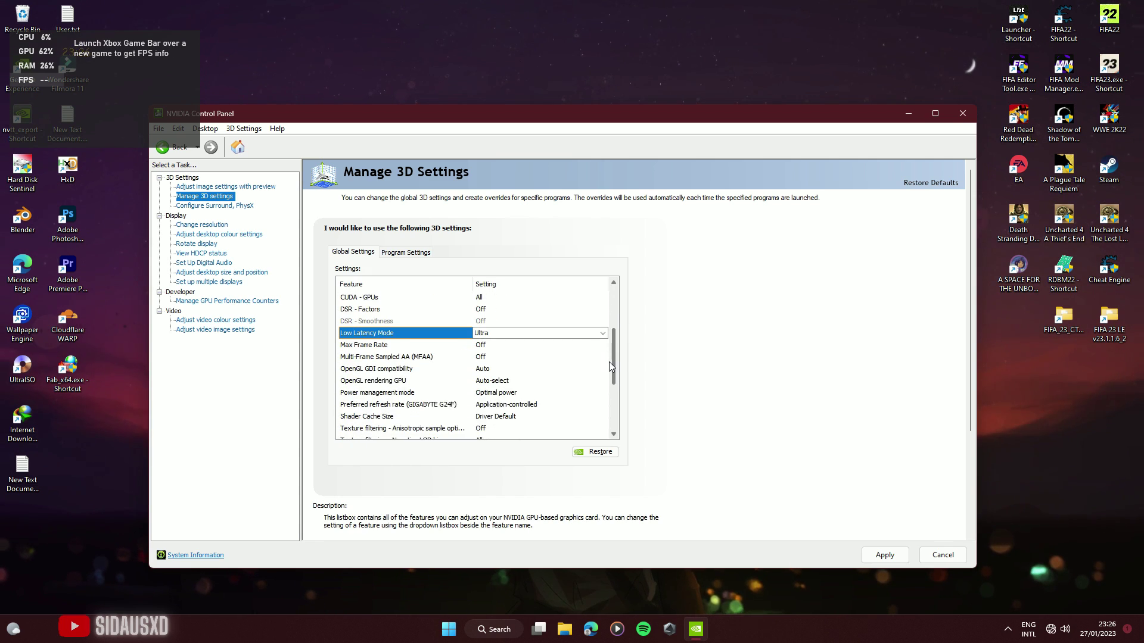
click(482, 346)
click(482, 345)
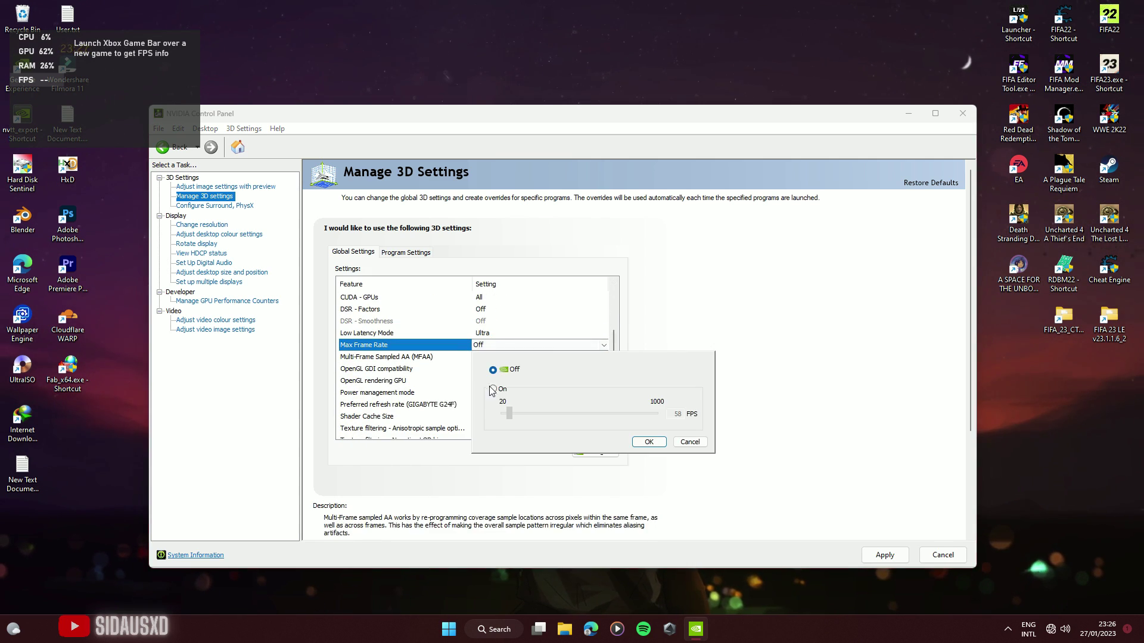
click(647, 442)
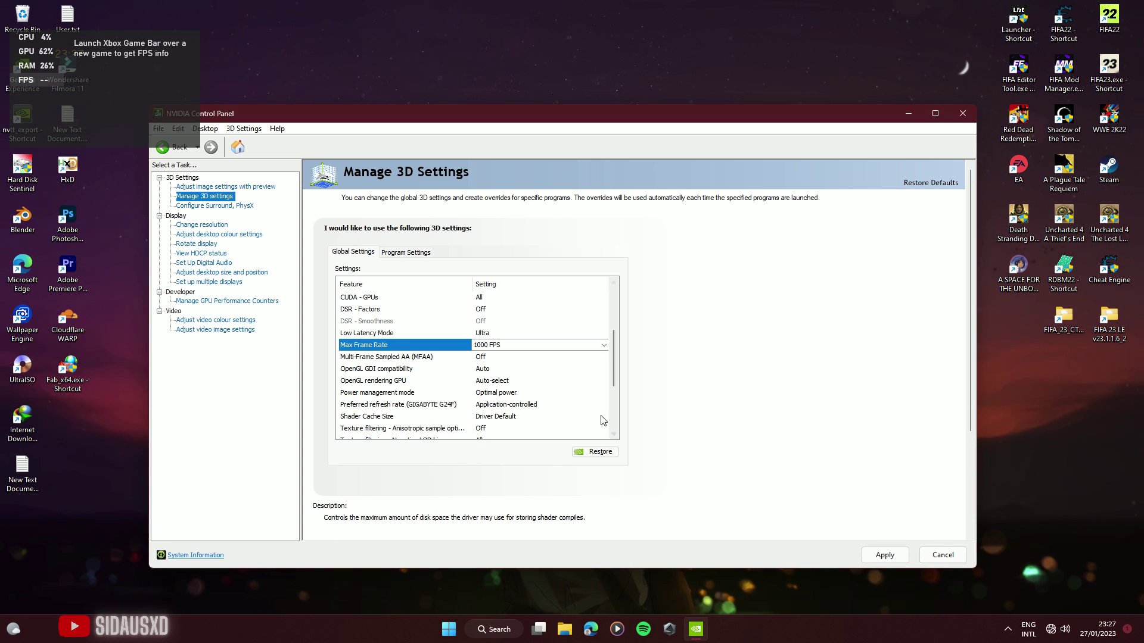
click(487, 358)
click(489, 358)
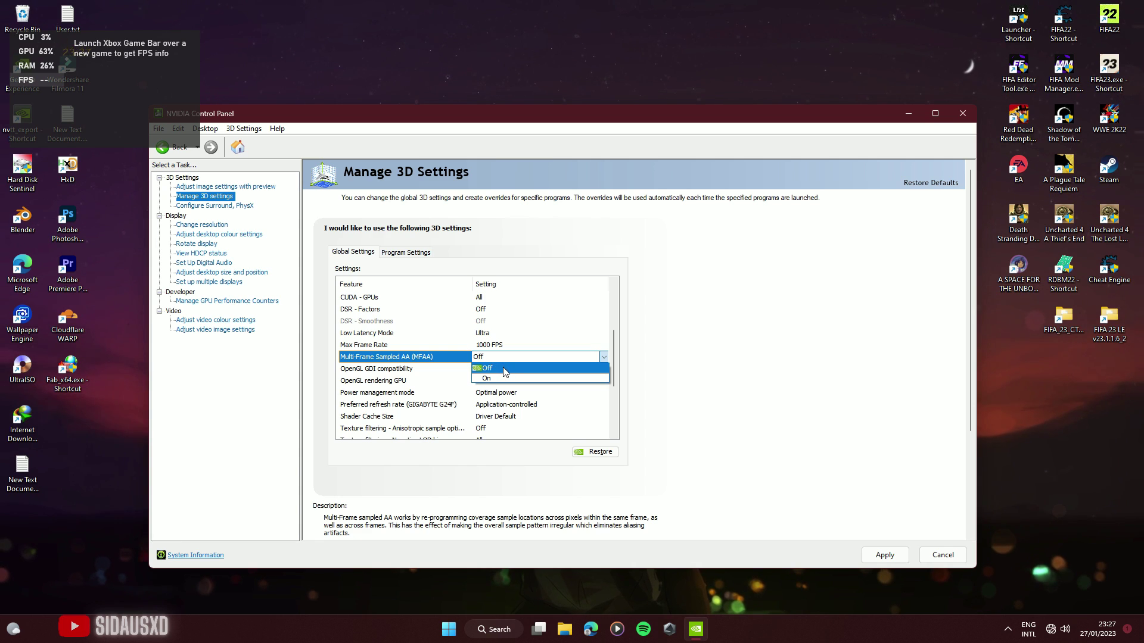
click(504, 369)
Step: Set OpenGL GDI compatibility to Prefer compatible and OpenGL rendering GPU to NVIDIA GeForce RTX 2060
scroll(467, 350, down, 1)
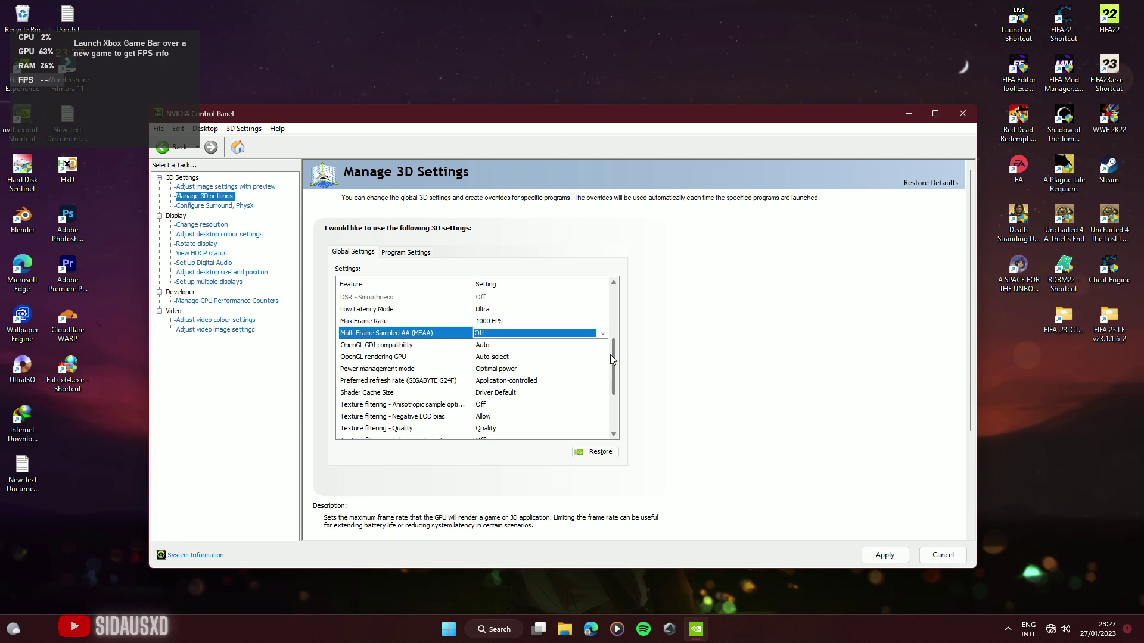
click(482, 345)
click(499, 345)
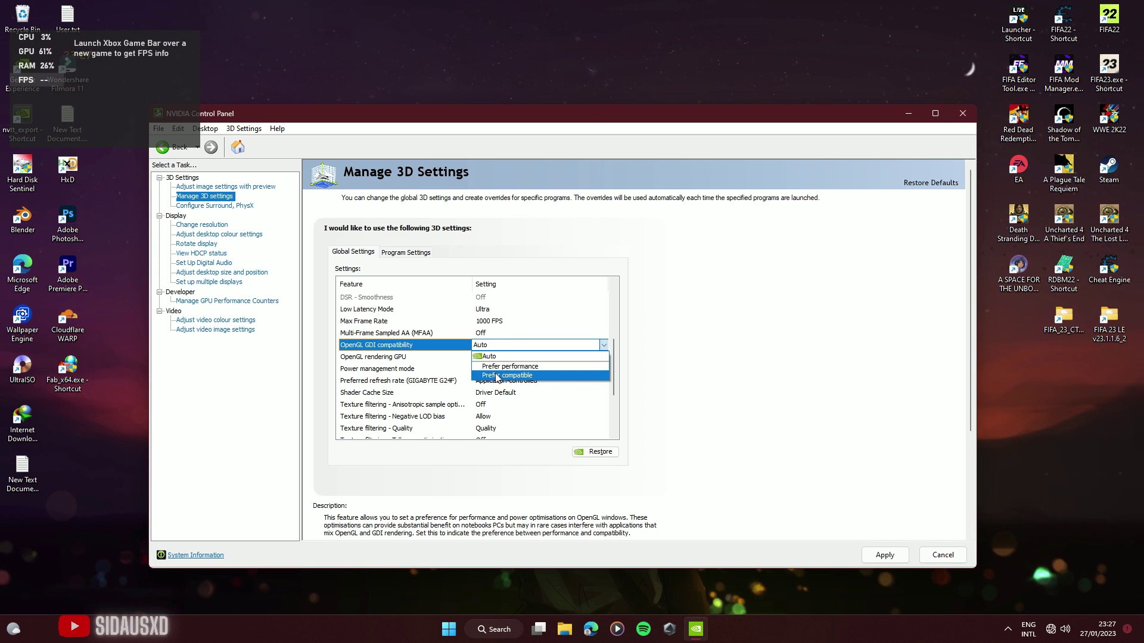
scroll(505, 368, up, 4)
scroll(615, 366, down, 4)
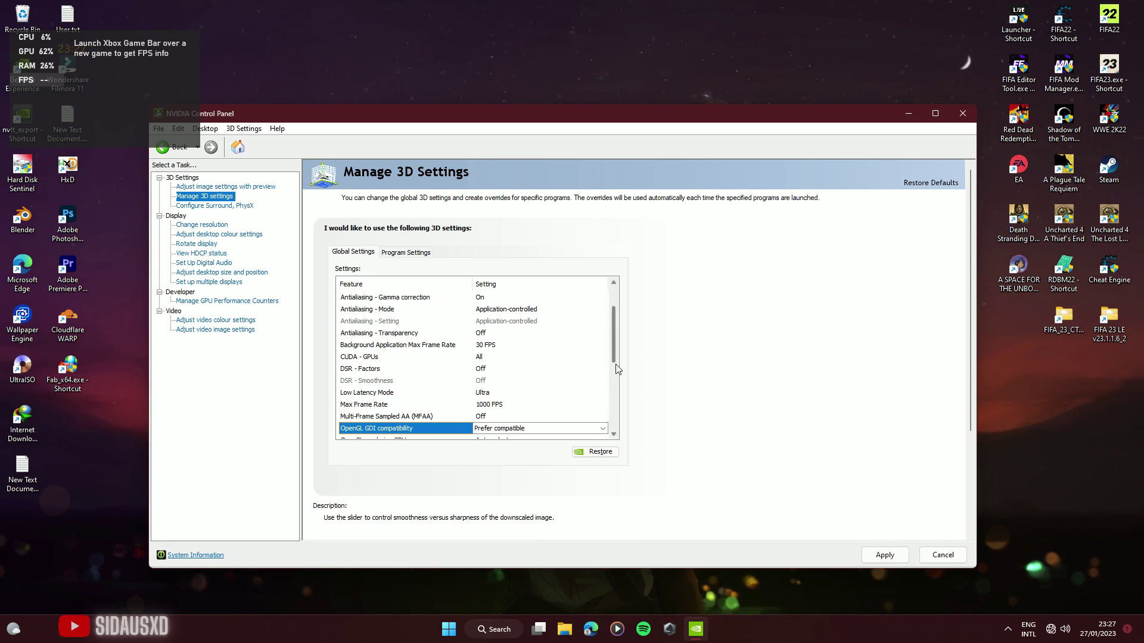
click(510, 360)
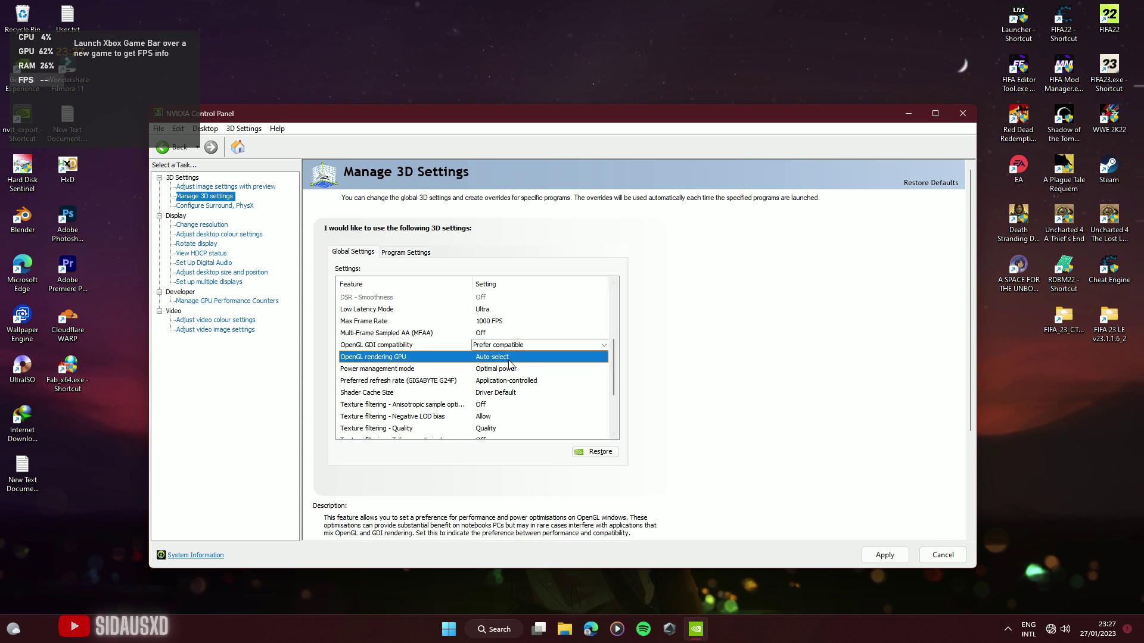
scroll(512, 376, up, 4)
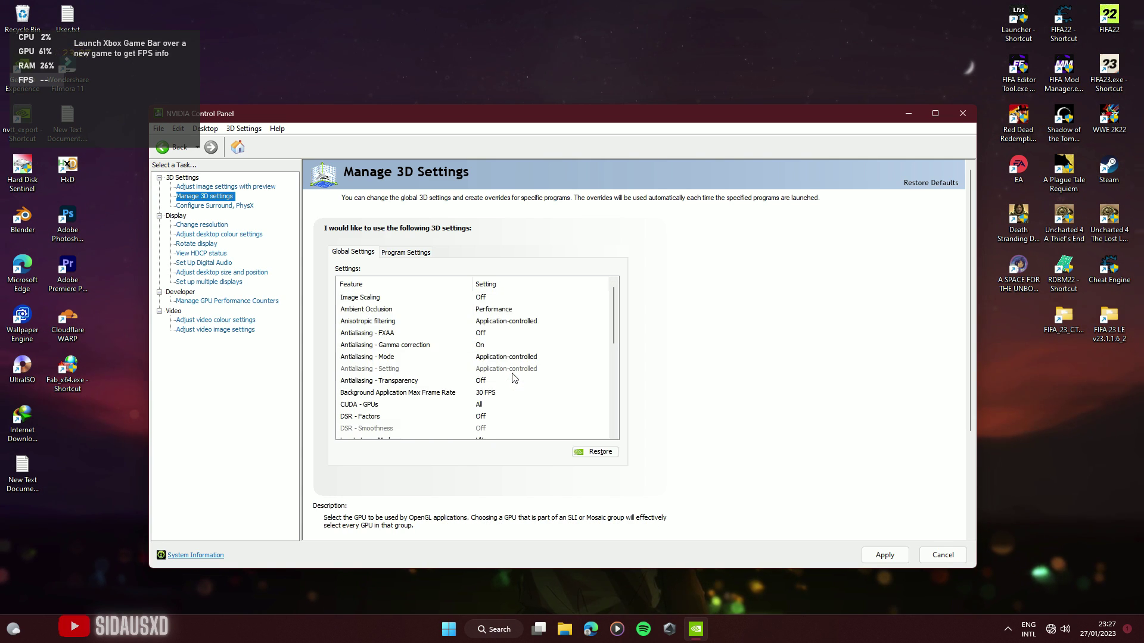
scroll(517, 379, down, 2)
scroll(615, 372, down, 1)
scroll(616, 372, down, 2)
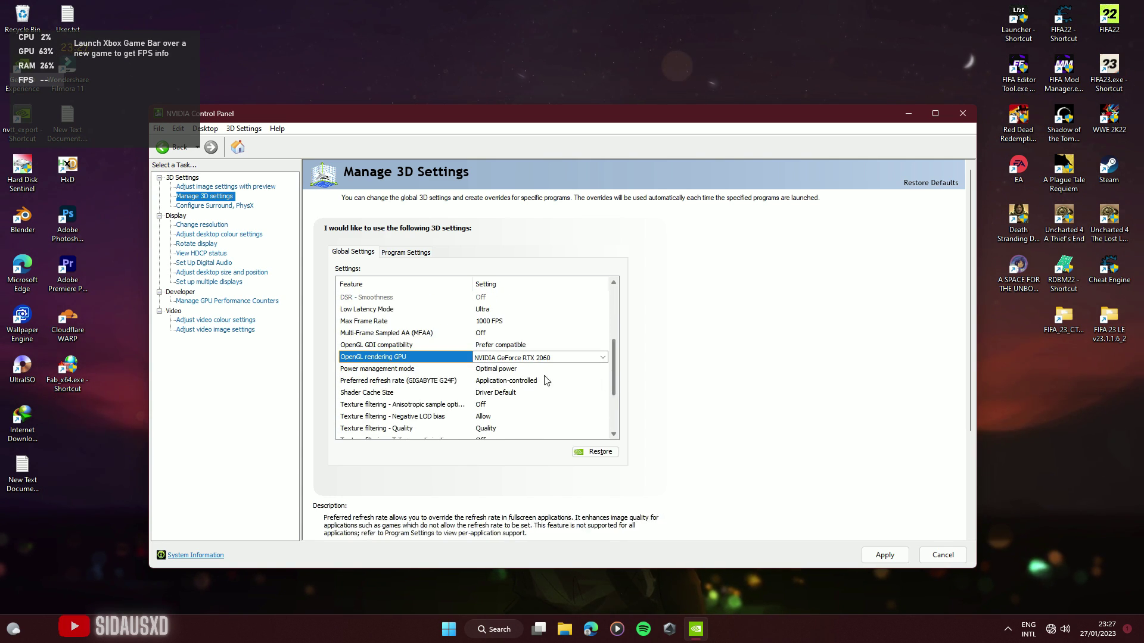
Step: Set Power management mode to Prefer maximum performance and Preferred refresh rate to Highest available
click(403, 370)
click(511, 399)
scroll(527, 402, up, 5)
scroll(606, 351, down, 5)
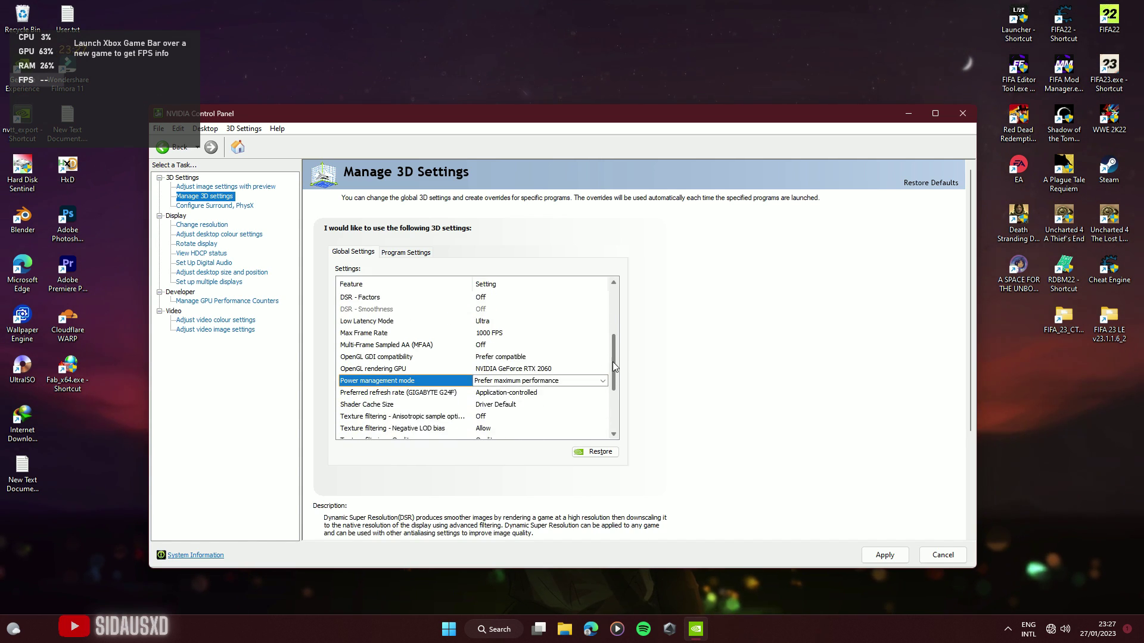
scroll(615, 365, down, 2)
click(516, 371)
click(507, 370)
click(524, 381)
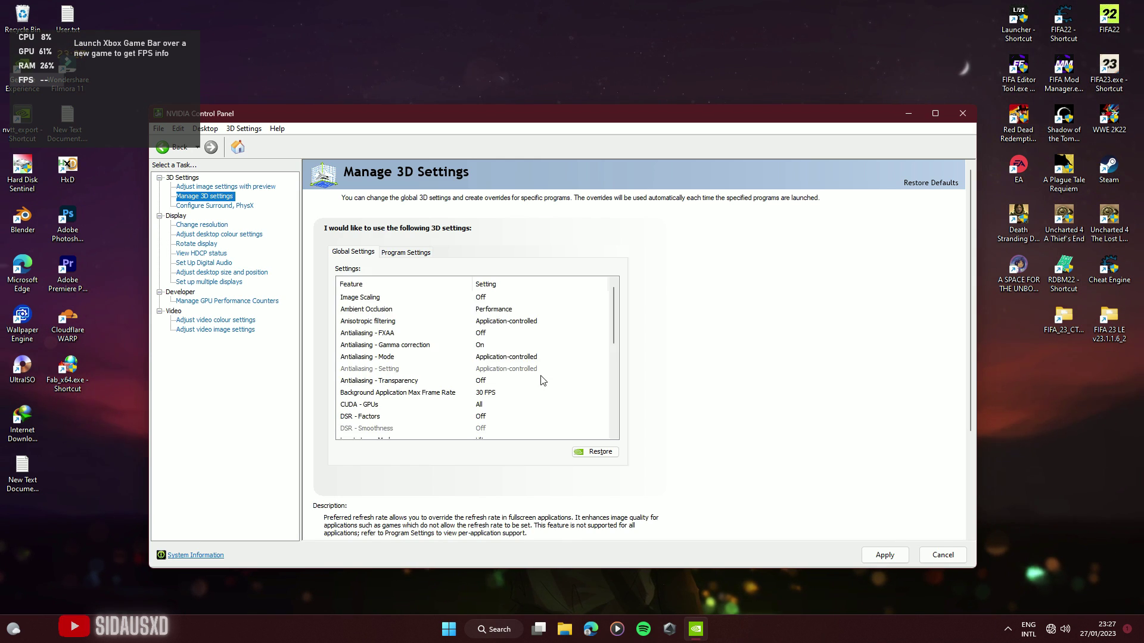
Step: Set Shader Cache Size to Unlimited in the global 3D settings
scroll(615, 355, down, 4)
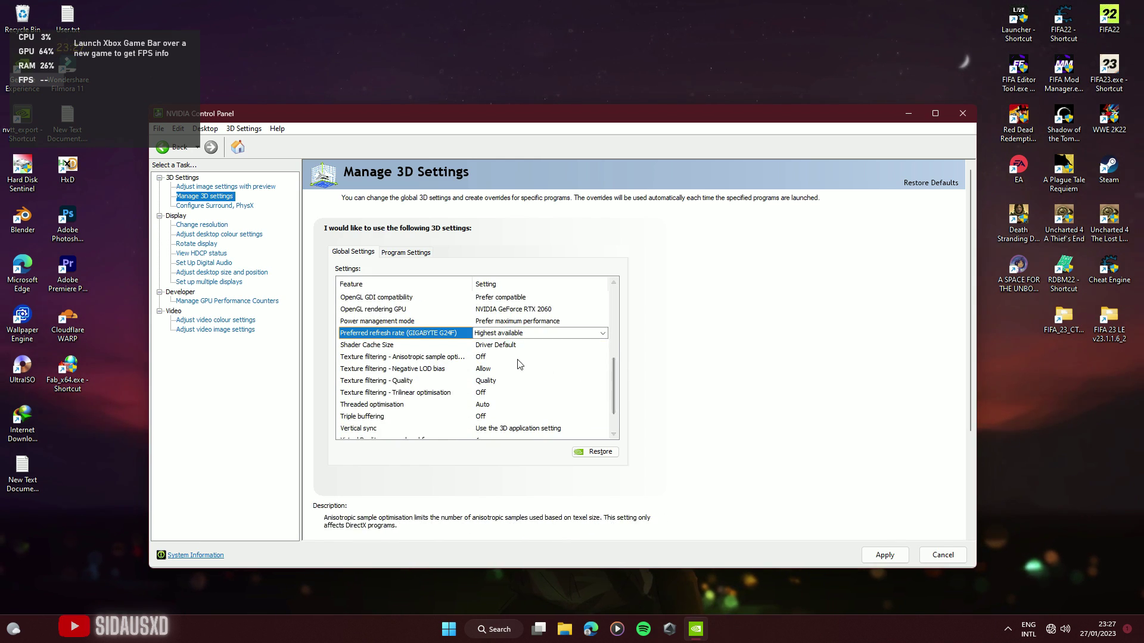
click(511, 345)
click(494, 345)
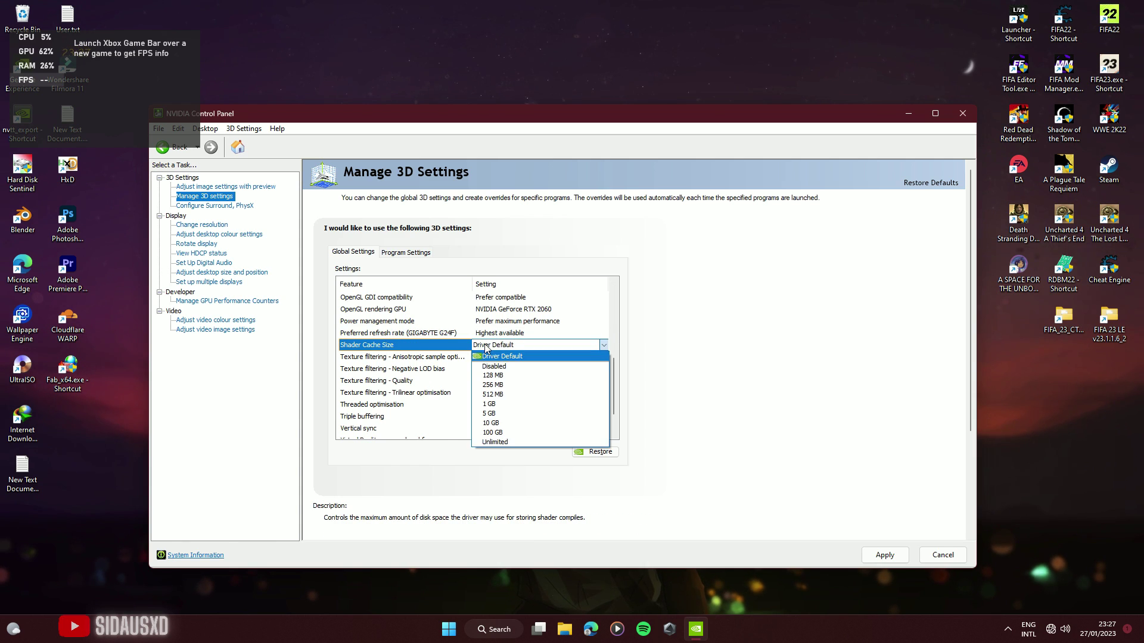
click(511, 442)
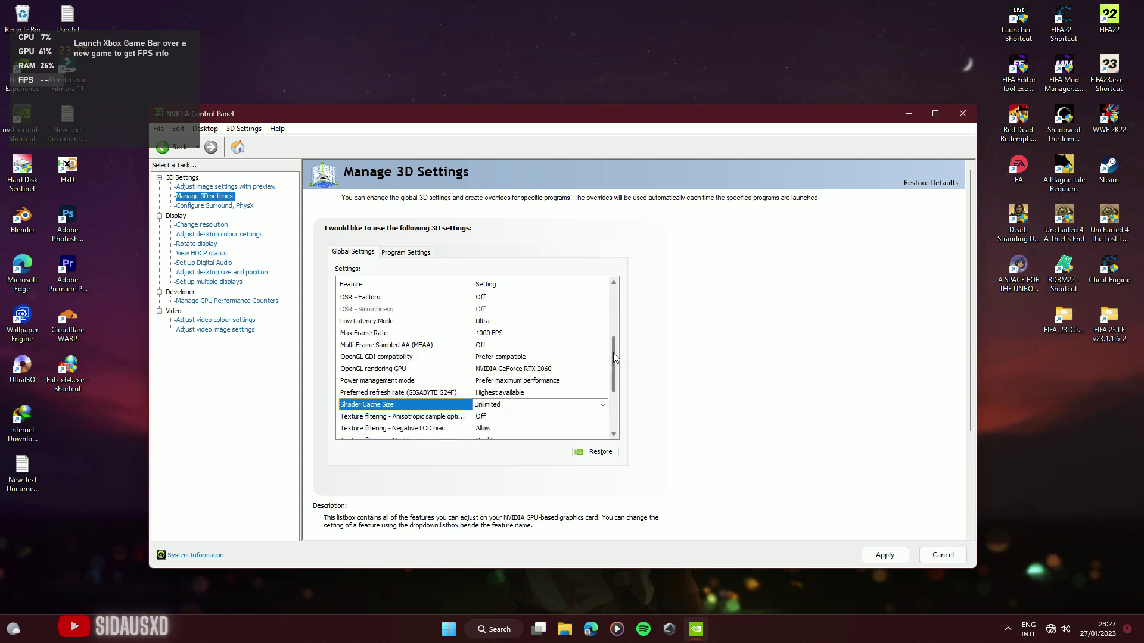
Step: Set Texture filtering - Anisotropic sample optimisation to Off and Texture filtering - Negative LOD bias to Allow
drag(615, 354, 604, 389)
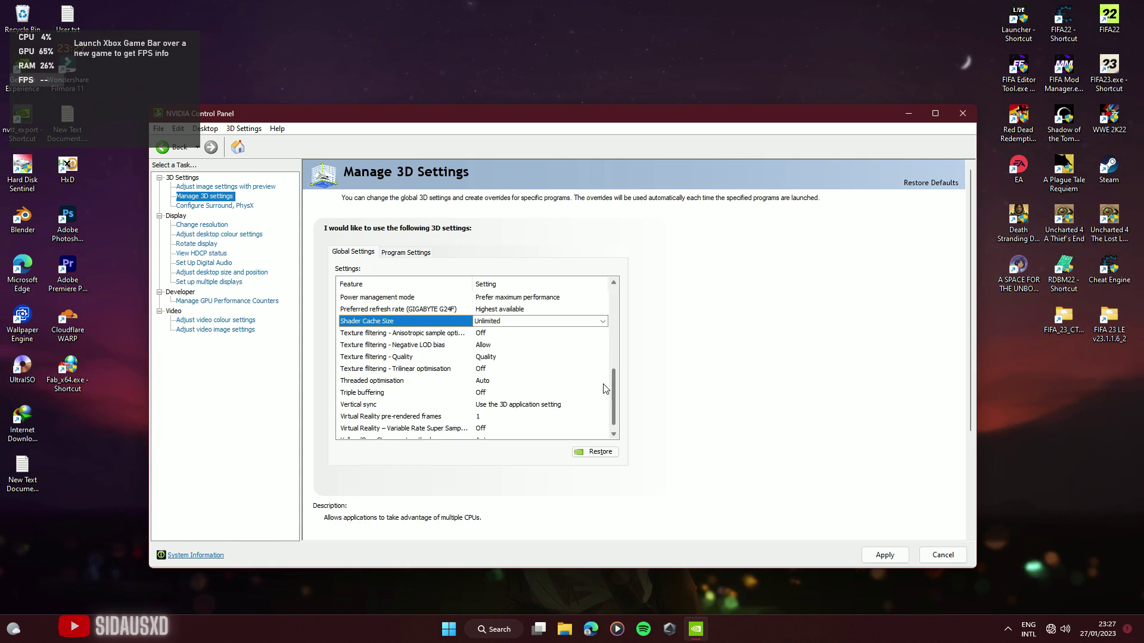
click(477, 335)
click(488, 334)
click(493, 346)
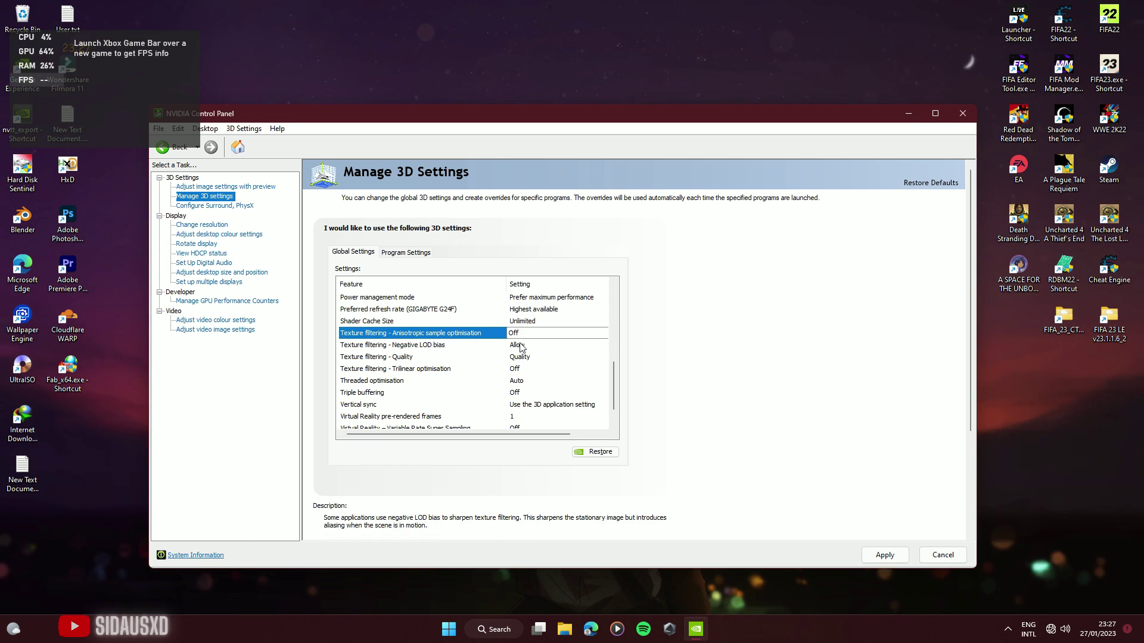
click(520, 346)
click(523, 345)
click(532, 358)
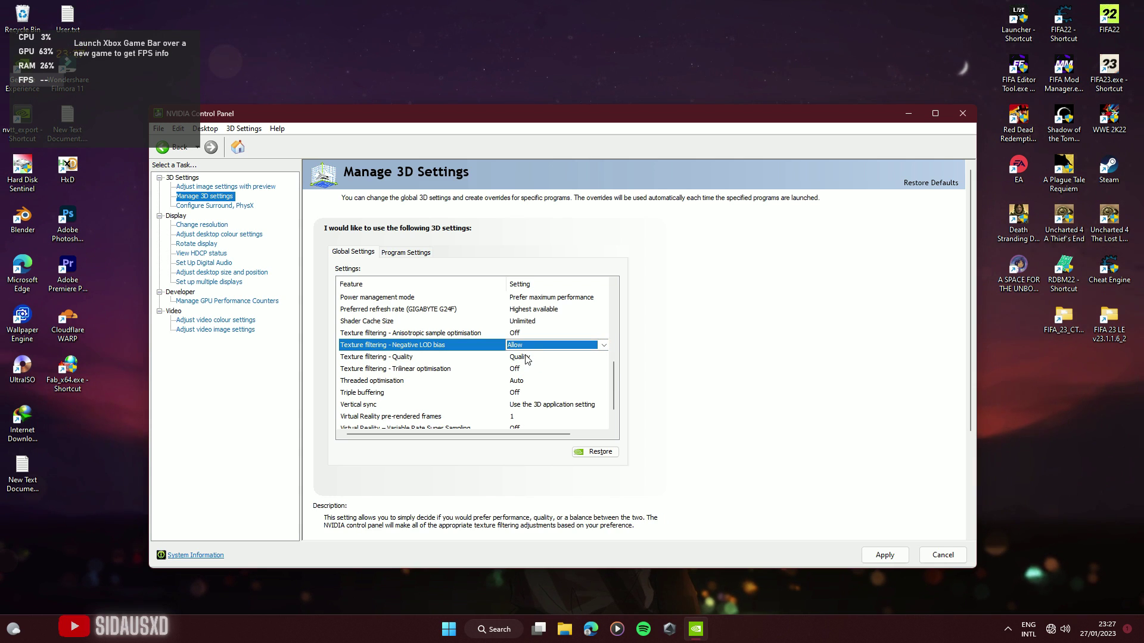
Step: Set Texture filtering - Quality to High performance and Texture filtering - Trilinear optimisation to Off
click(525, 359)
click(522, 358)
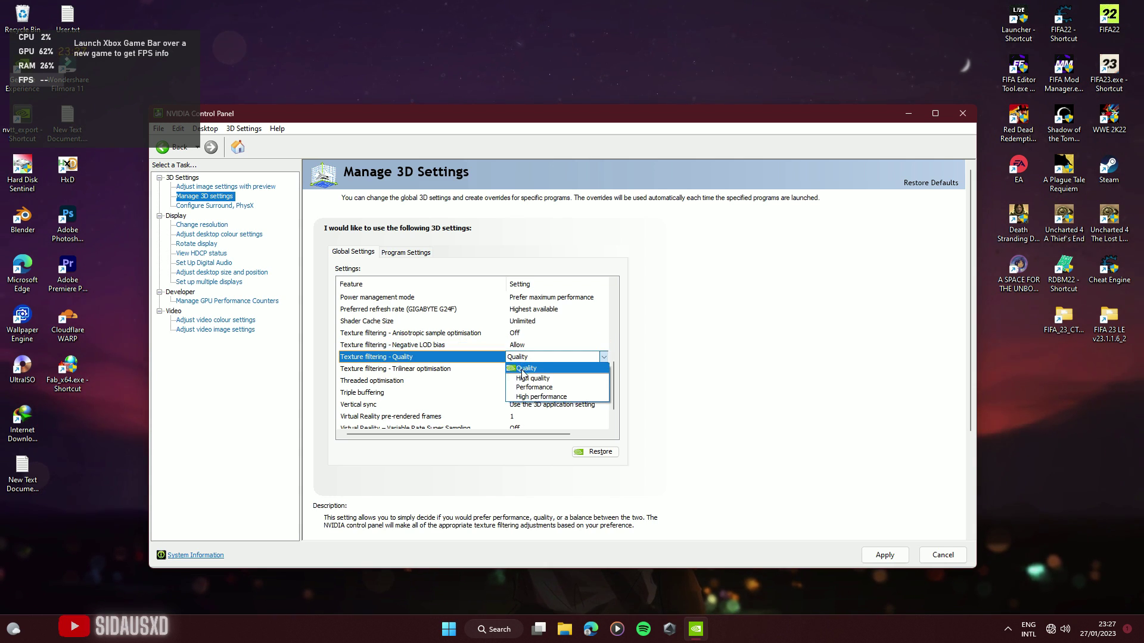
click(530, 398)
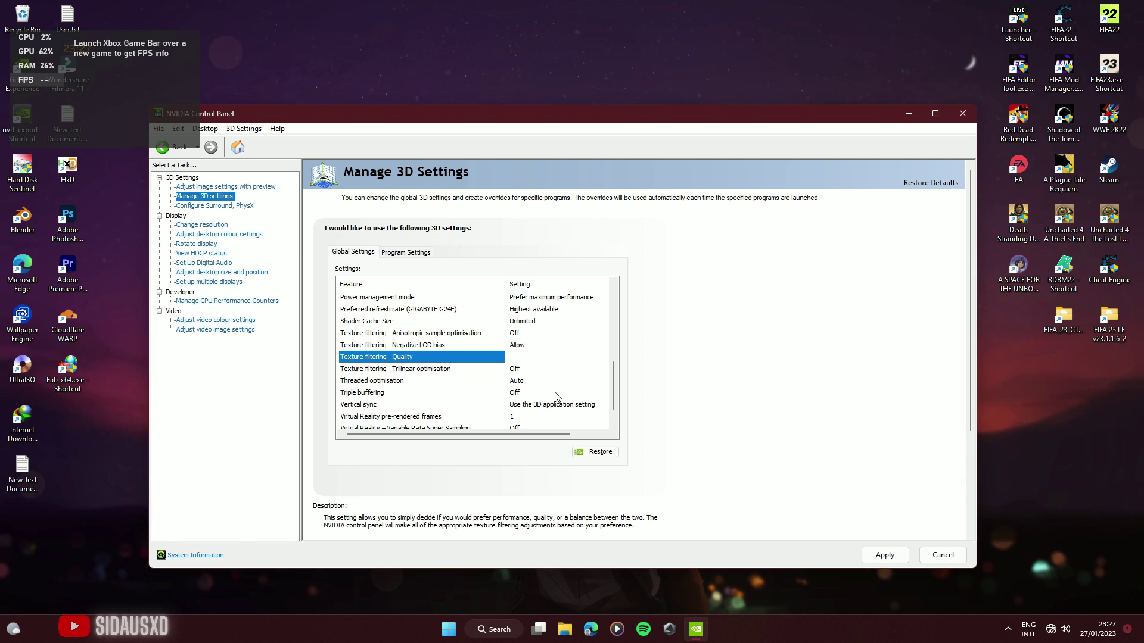
scroll(605, 381, down, 2)
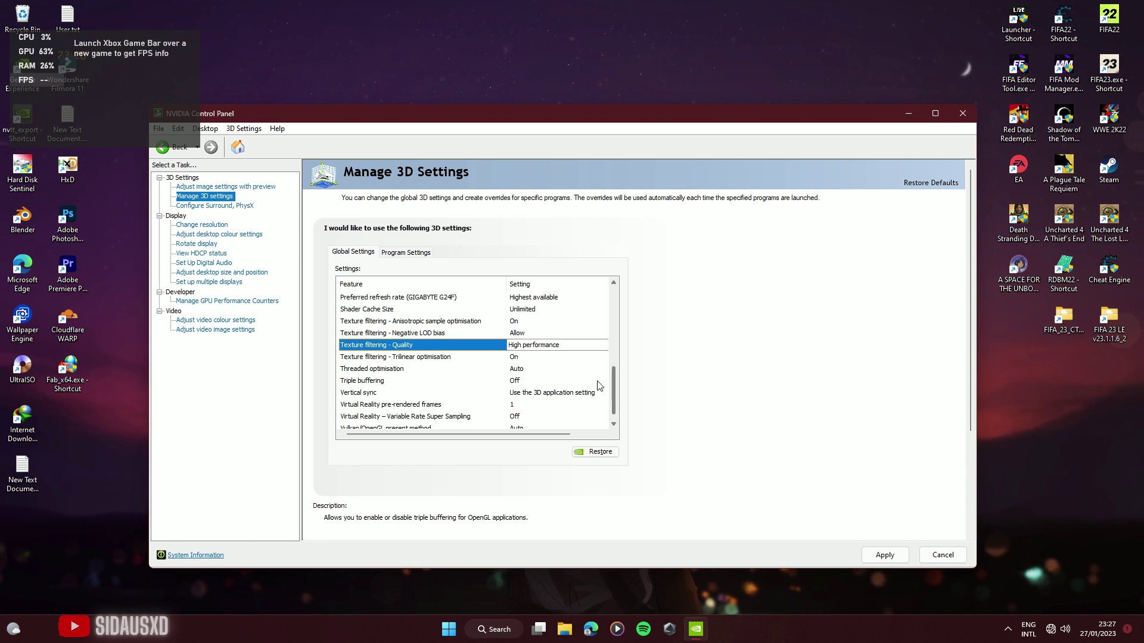
click(515, 358)
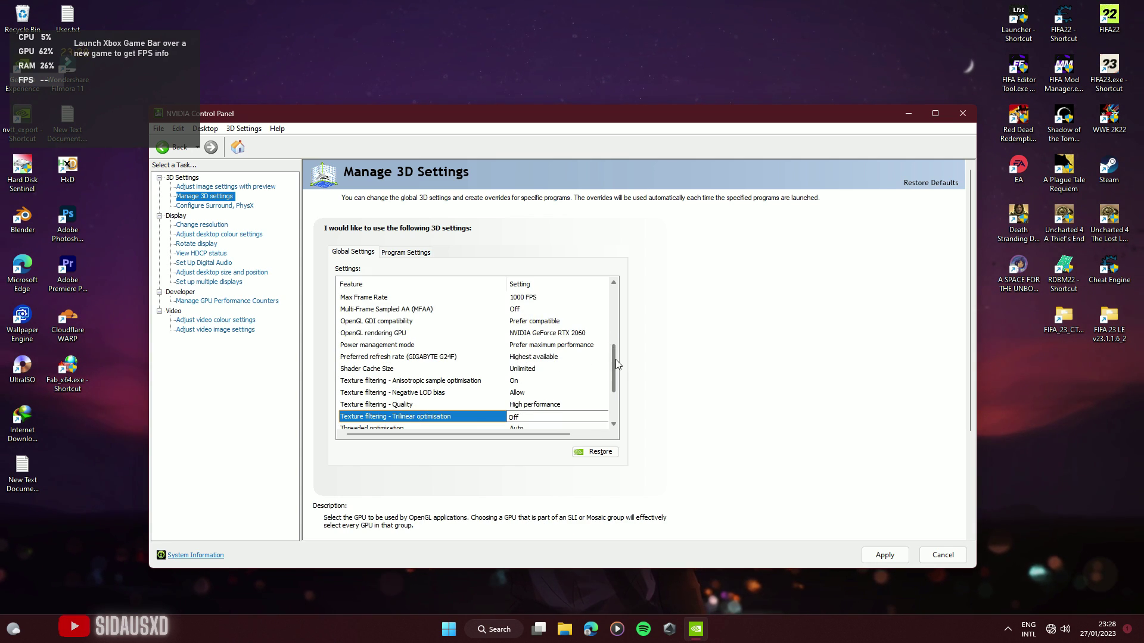
Step: Set Threaded optimisation to Off in the global 3D settings
scroll(590, 370, down, 2)
click(519, 369)
click(534, 370)
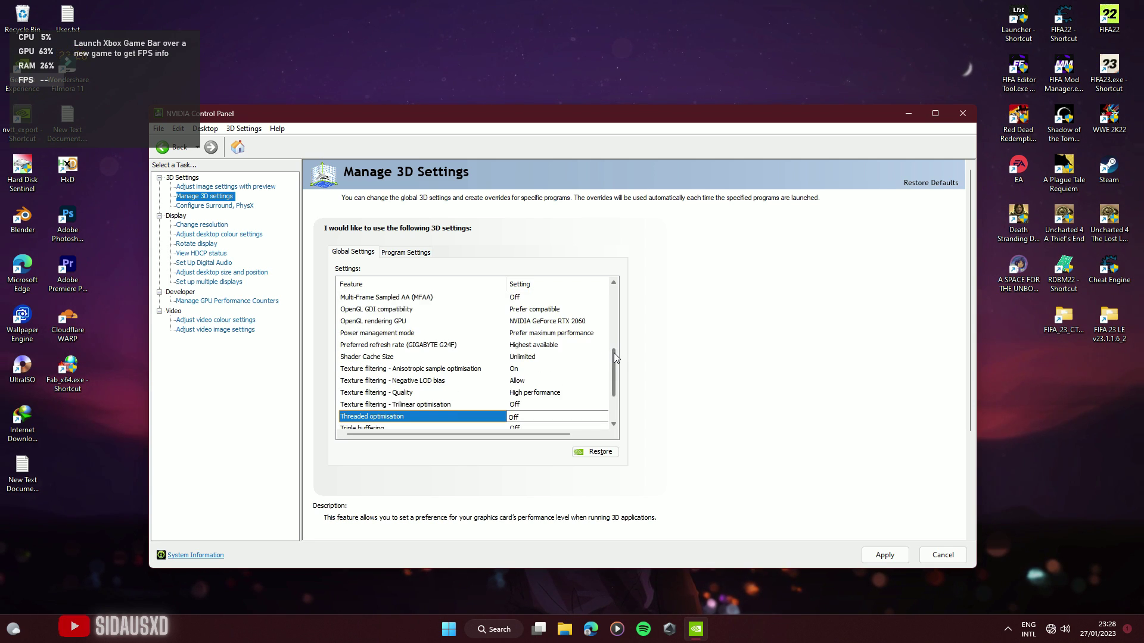
Step: Set Vertical sync to Adaptive and Virtual Reality pre-rendered frames to Use the 3D application setting
click(524, 380)
click(541, 380)
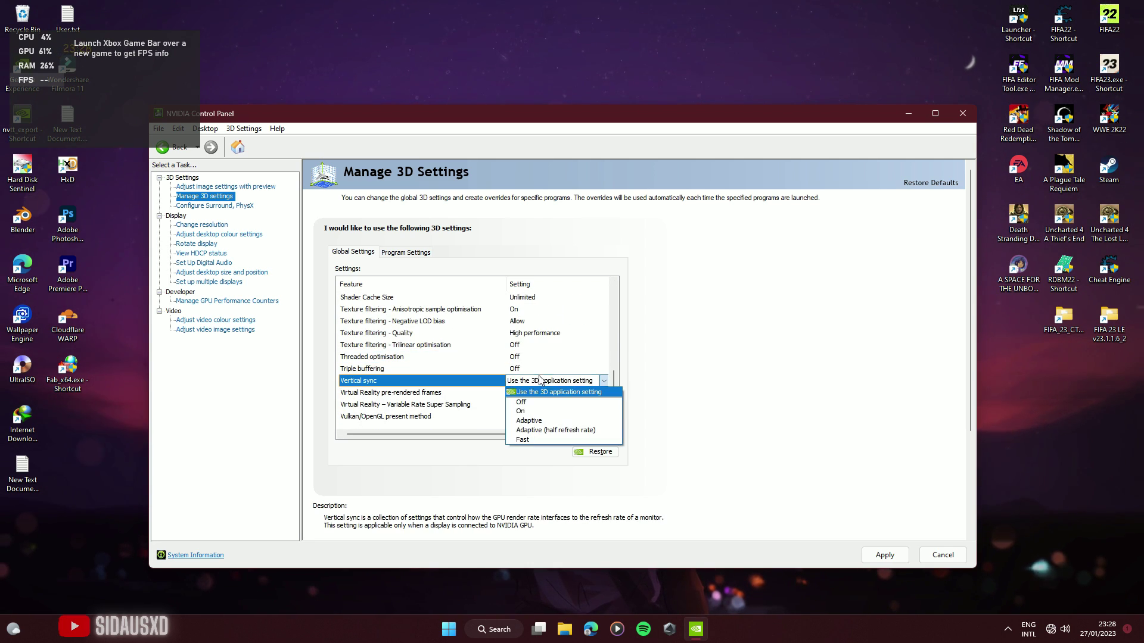
click(536, 421)
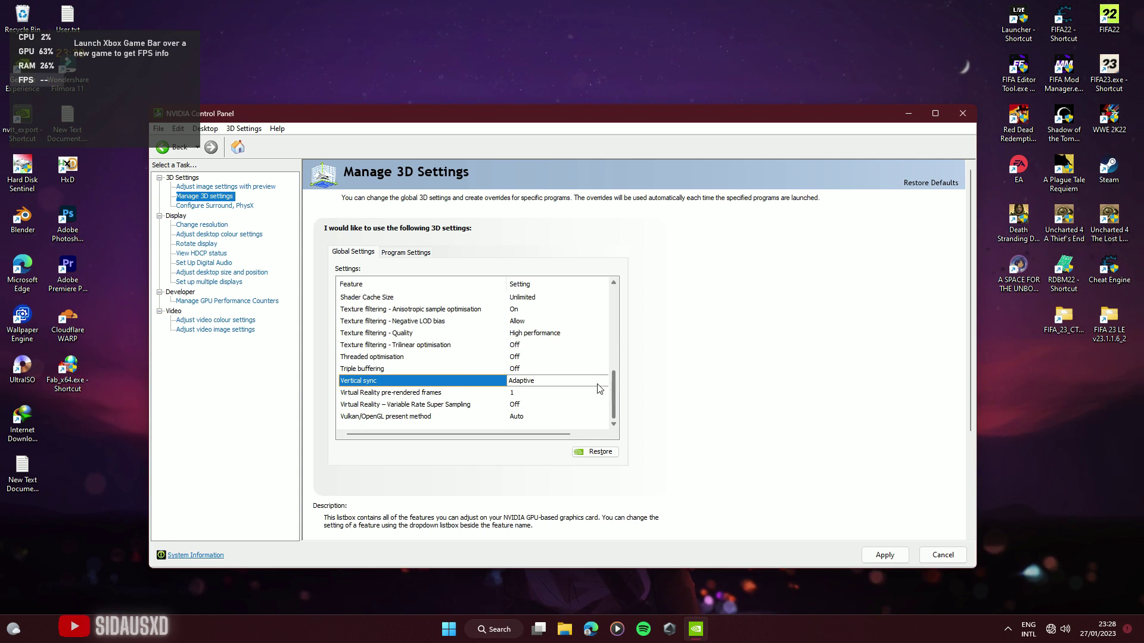
click(527, 392)
click(530, 393)
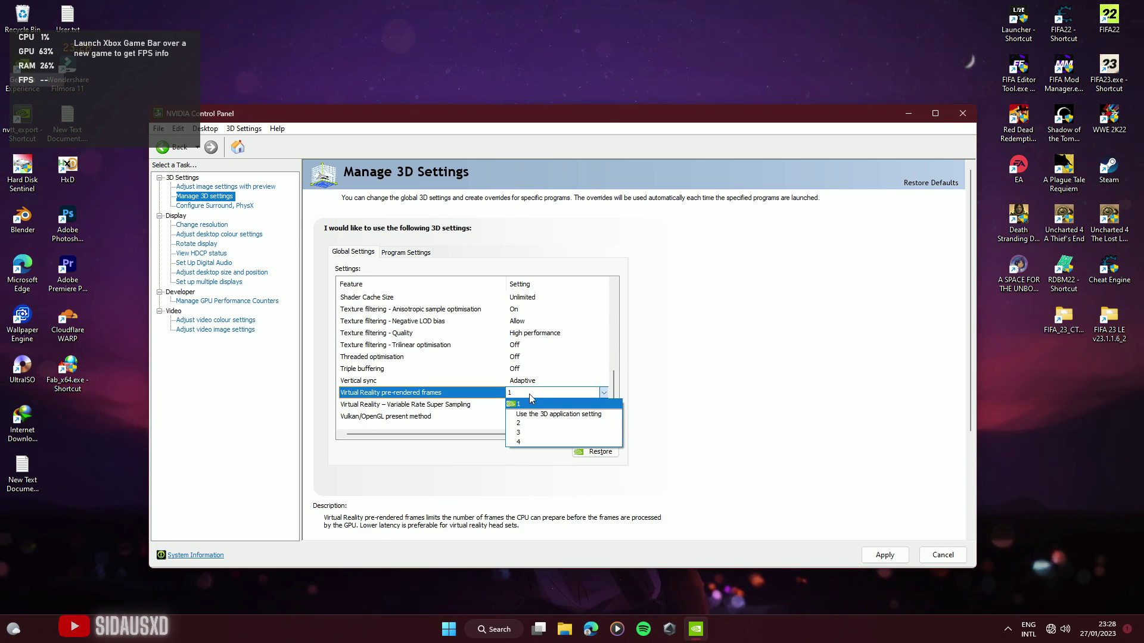
click(538, 414)
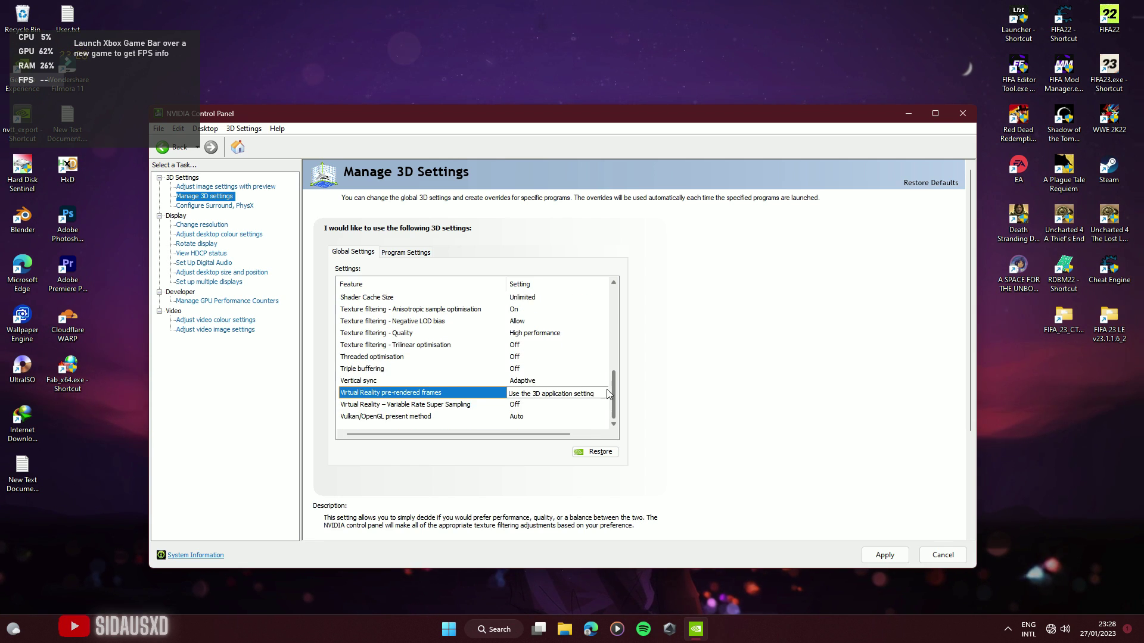
Step: Set Vulkan/OpenGL present method to Auto and apply the global 3D settings
click(523, 417)
click(556, 418)
click(539, 429)
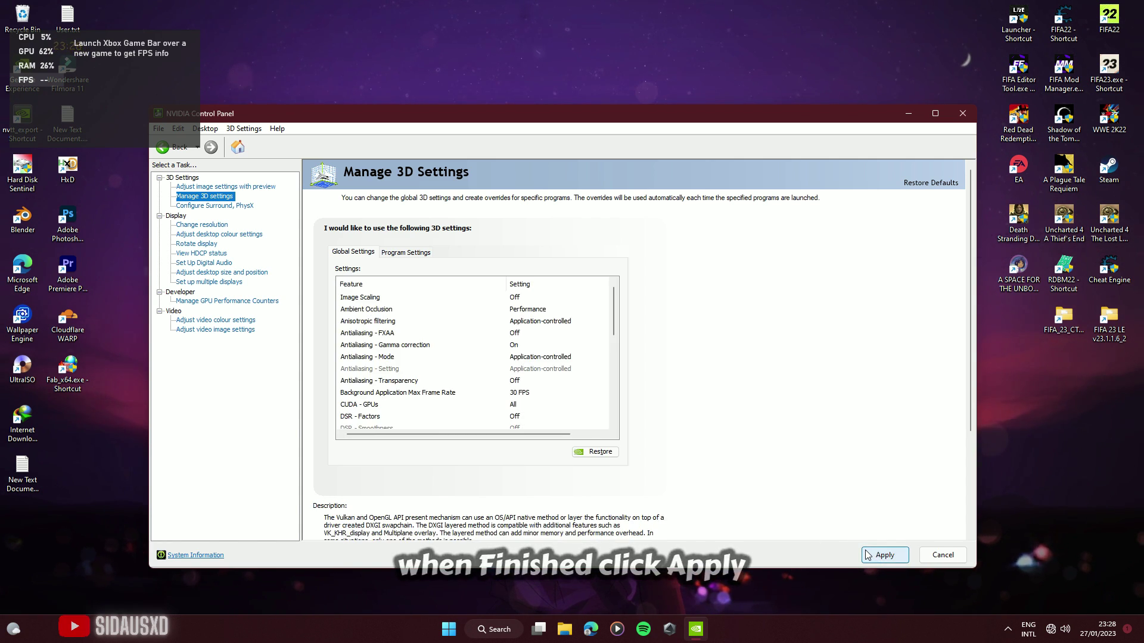
click(876, 555)
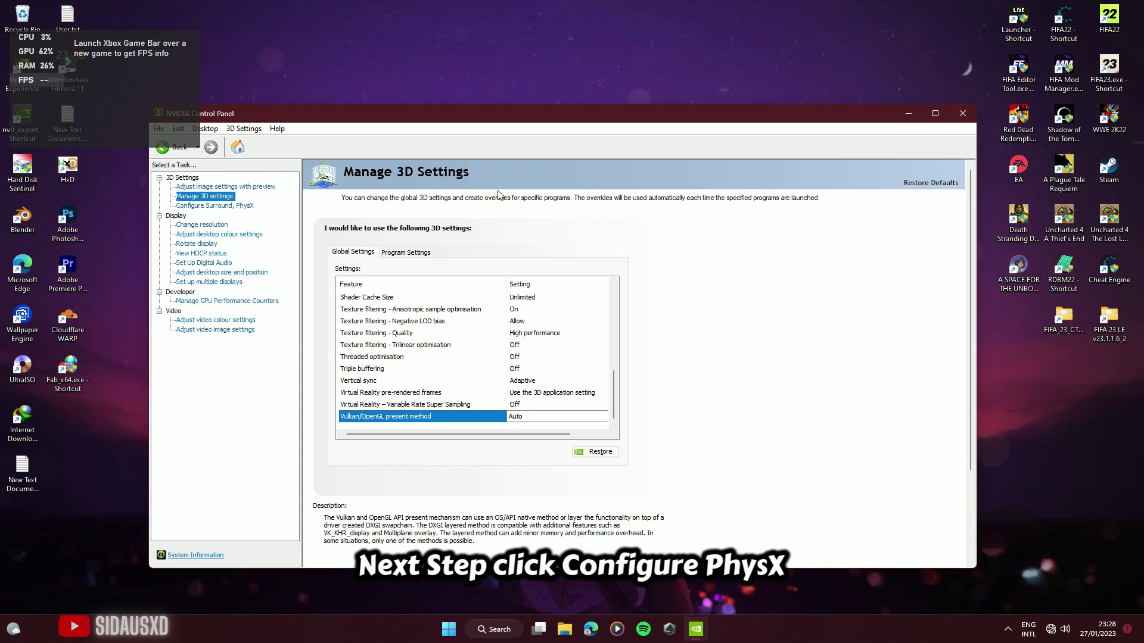
Step: Assign PhysX processing to the NVIDIA GeForce RTX 2060 and apply the change
click(231, 206)
click(542, 272)
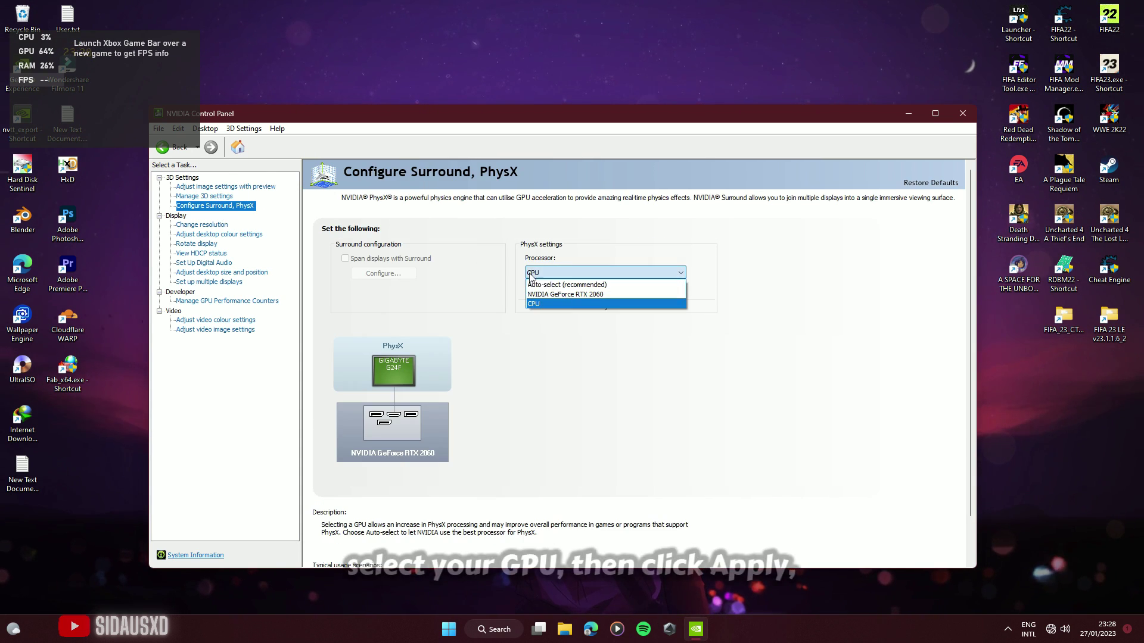
click(596, 295)
click(885, 556)
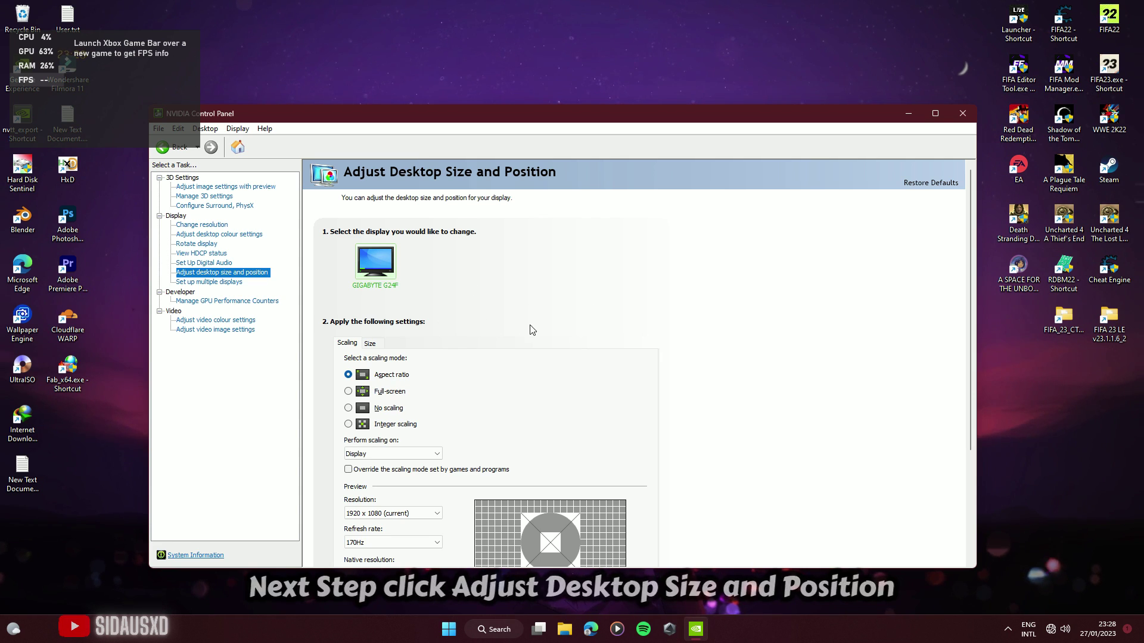
Step: Set the desktop scaling mode to Full-screen, performed on the GPU, with the override of games' and programs' scaling mode enabled
scroll(608, 324, down, 2)
scroll(578, 364, down, 1)
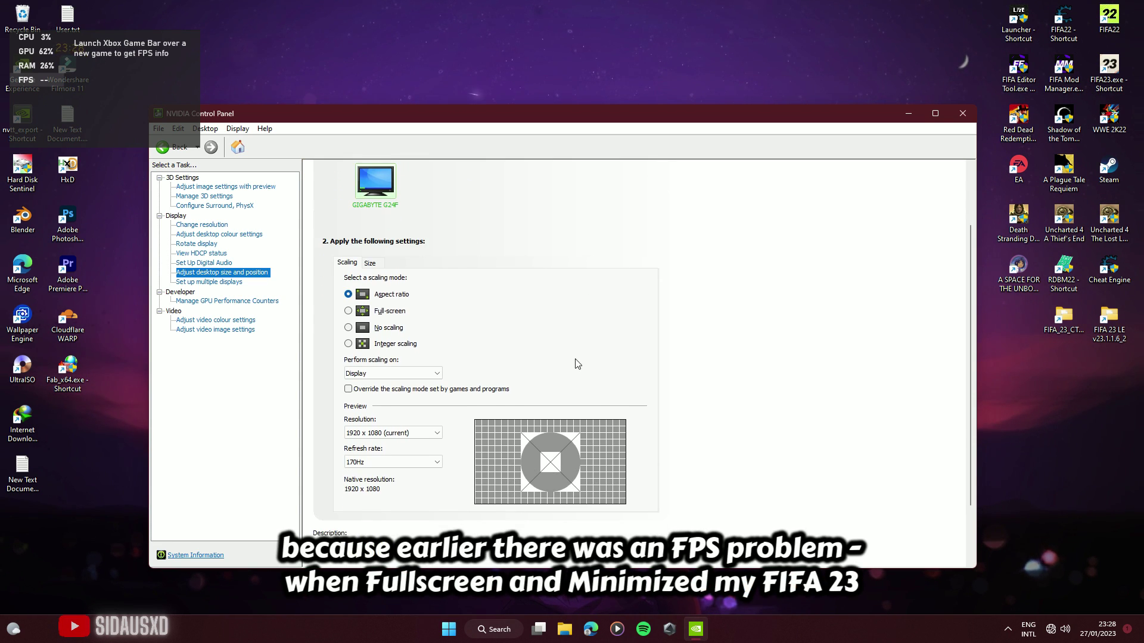
click(390, 312)
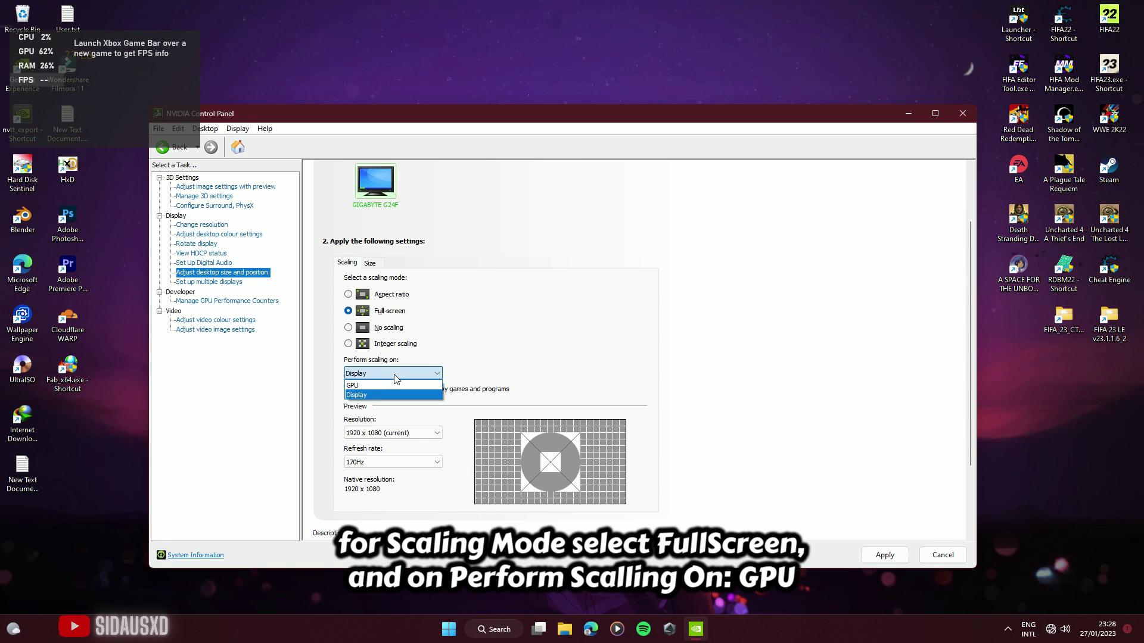
click(394, 385)
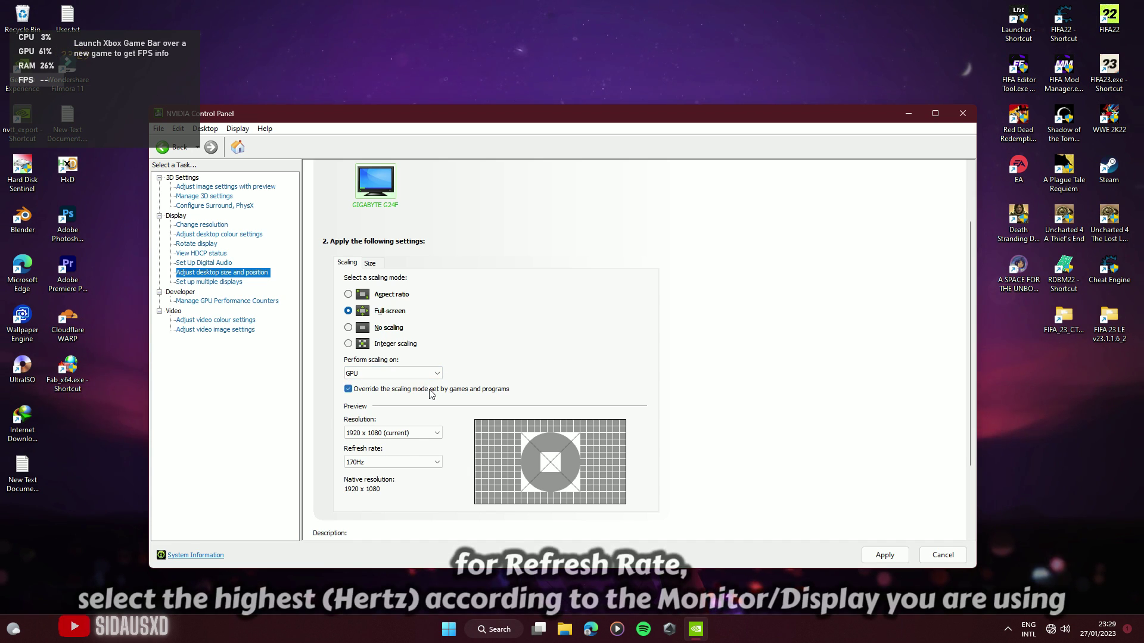
Step: Select the 170Hz refresh rate, then apply the desktop size and position settings and keep the changes
click(433, 460)
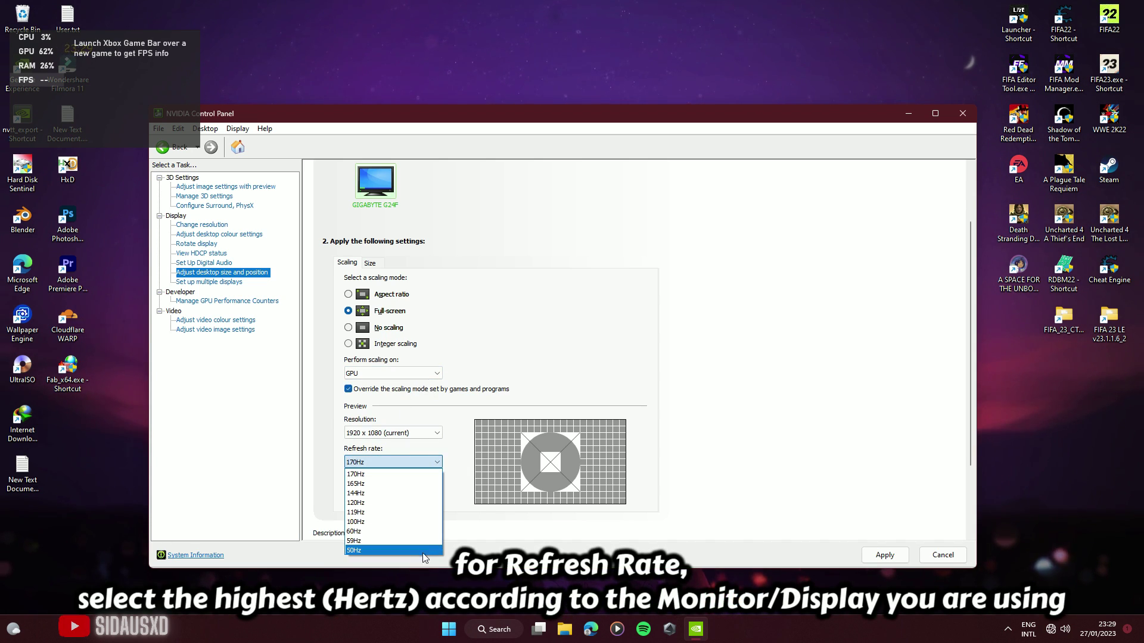
click(399, 475)
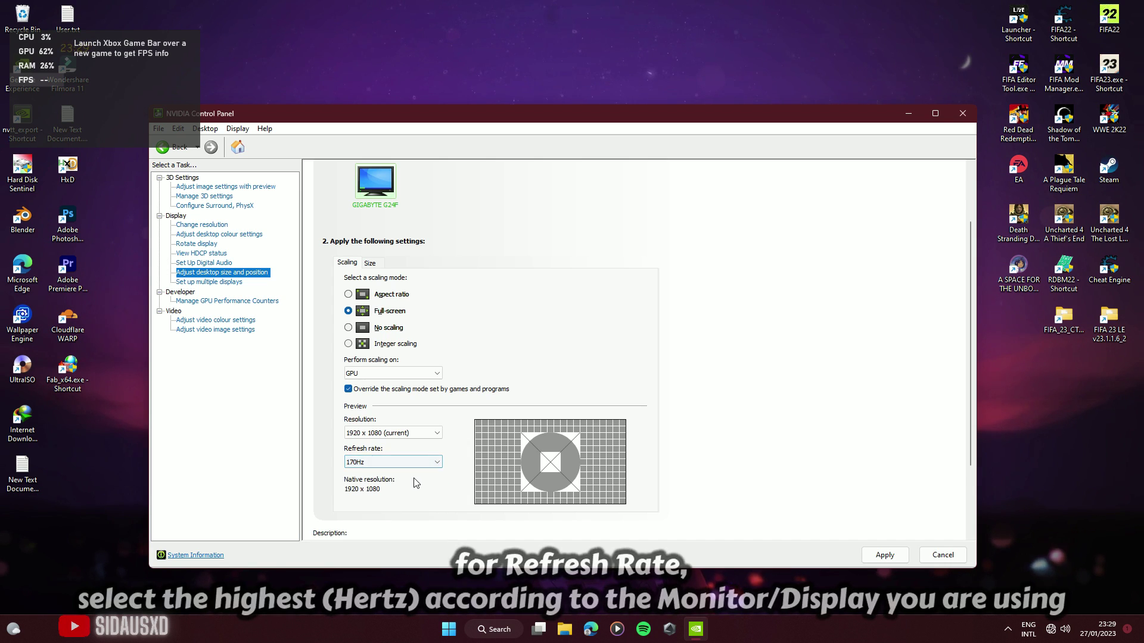
scroll(416, 482, down, 1)
scroll(415, 483, down, 2)
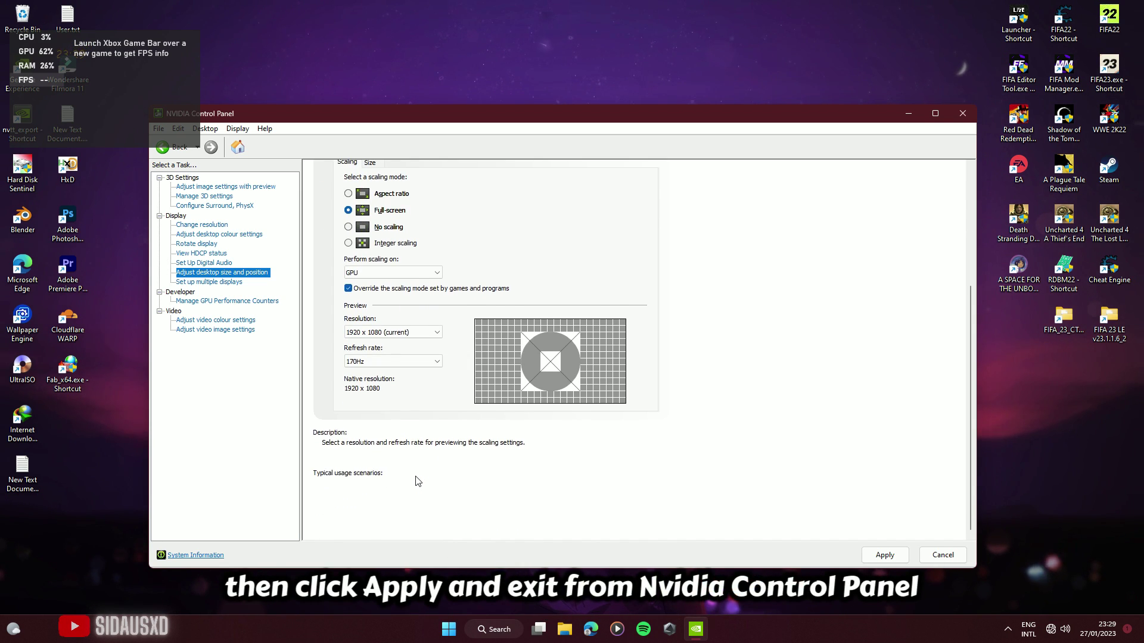
scroll(417, 480, up, 4)
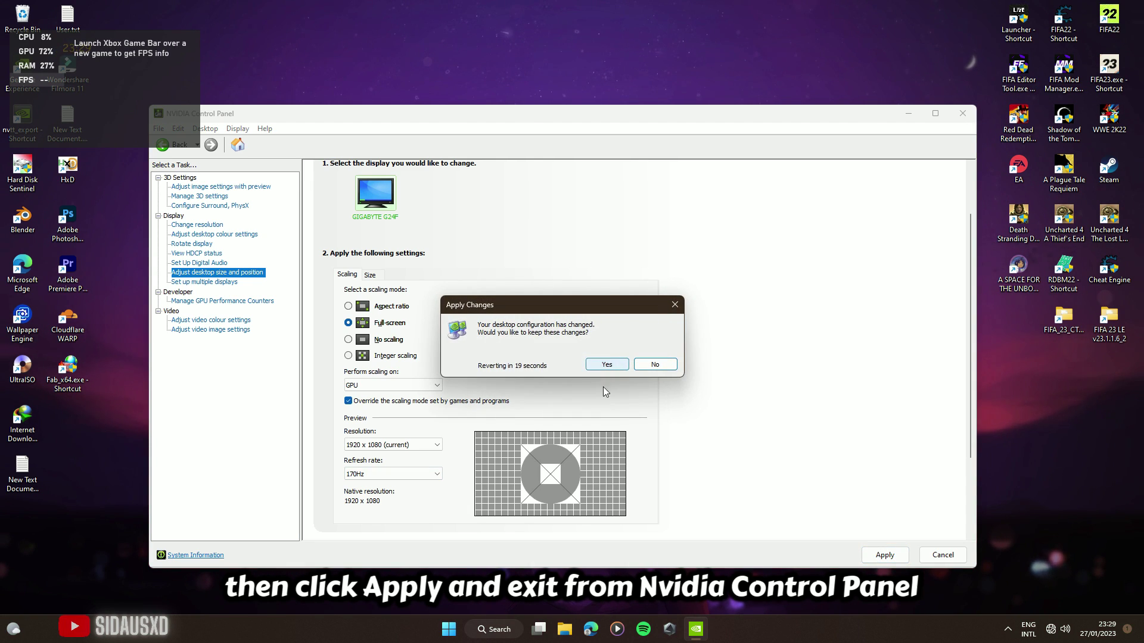
click(620, 367)
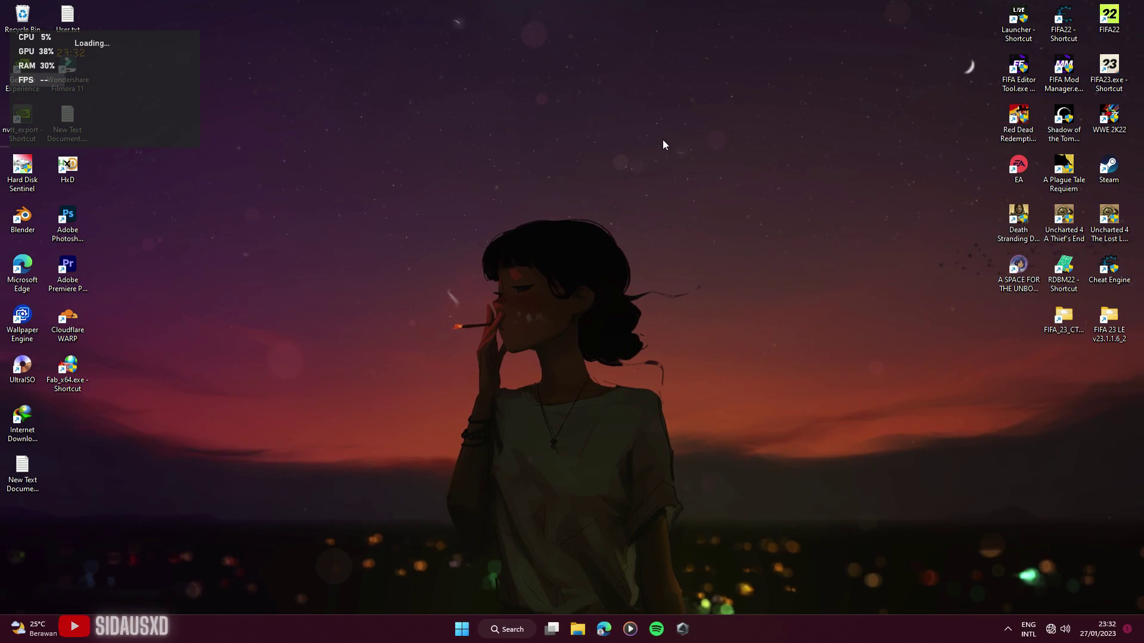
right_click(663, 141)
click(688, 194)
right_click(683, 171)
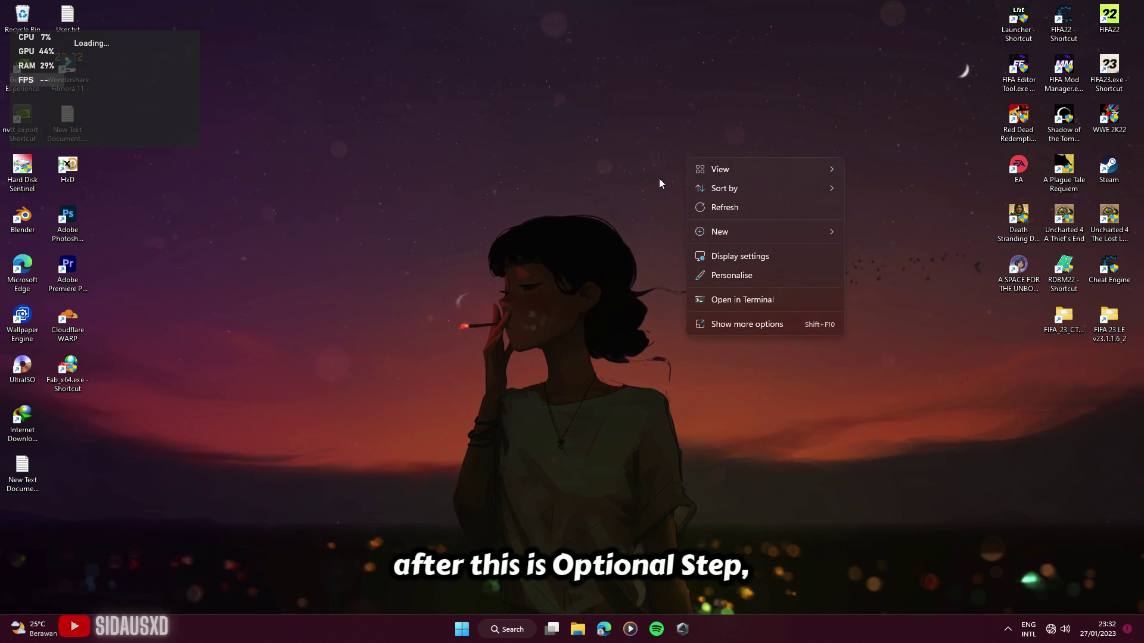
click(718, 207)
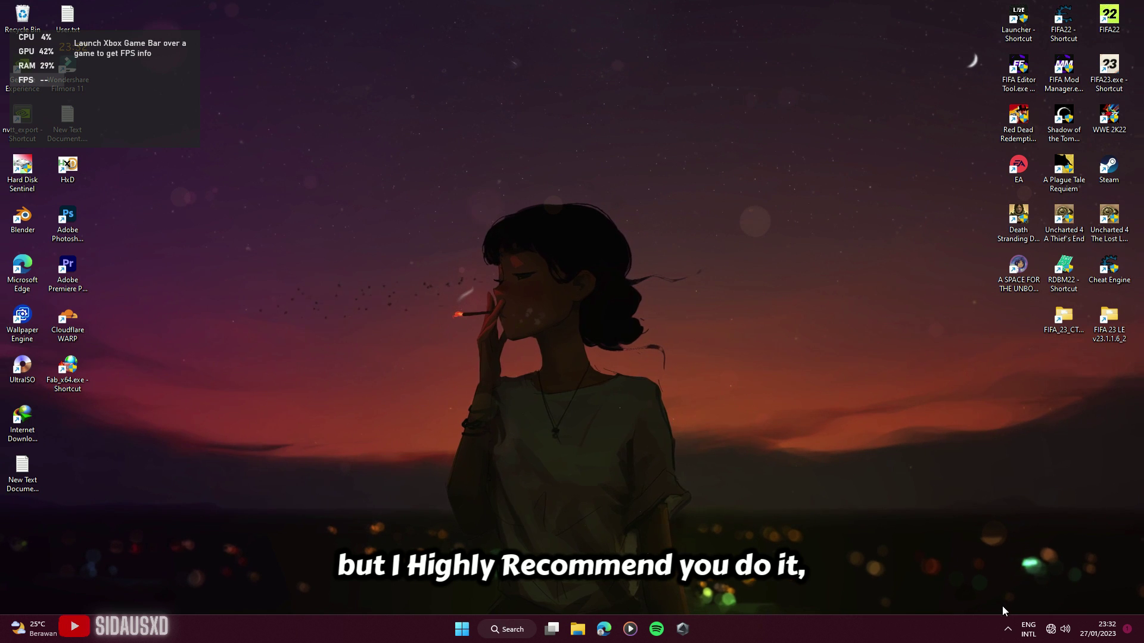
click(1007, 629)
click(1007, 630)
click(695, 516)
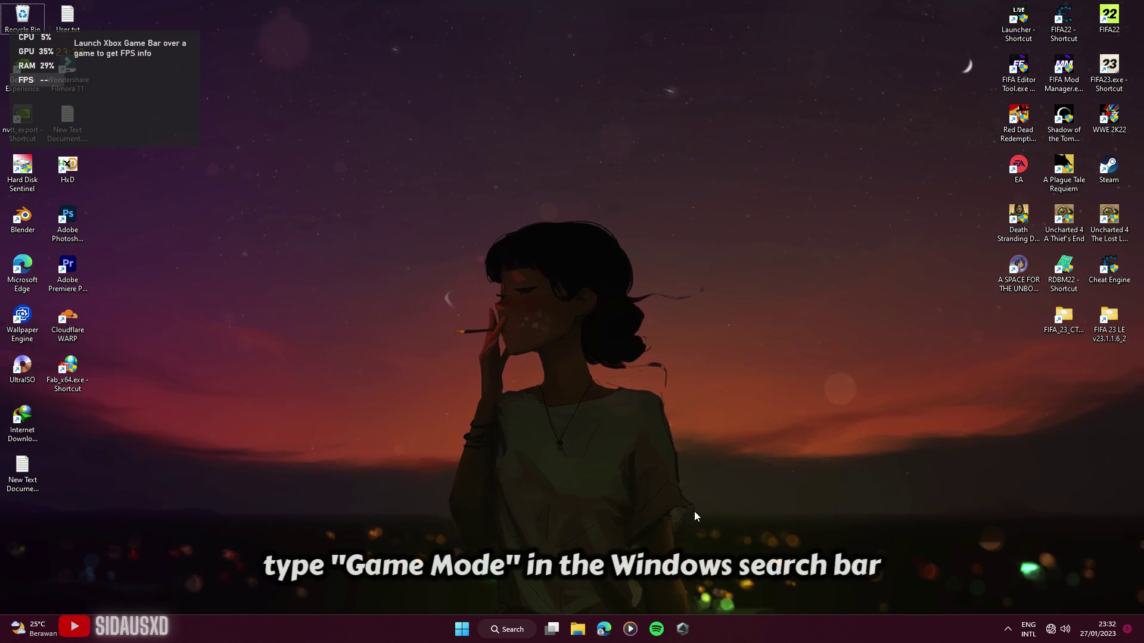
Step: Search Windows for "game mode", check the Game Mode switch in its settings page, and close Settings
click(521, 622)
text(g)
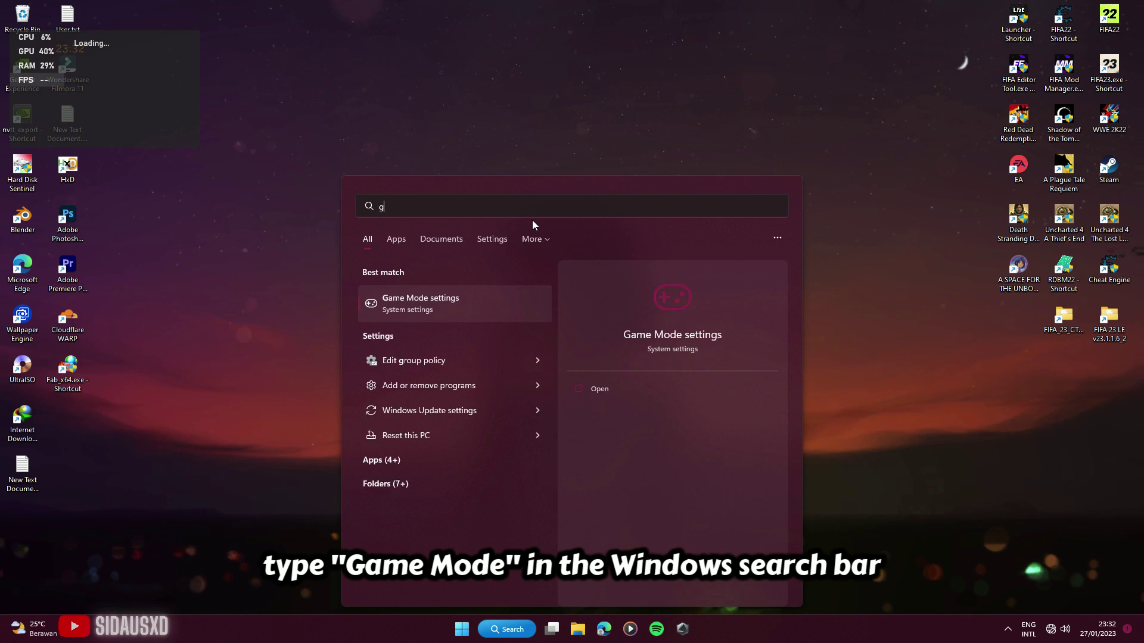
text(ame mode)
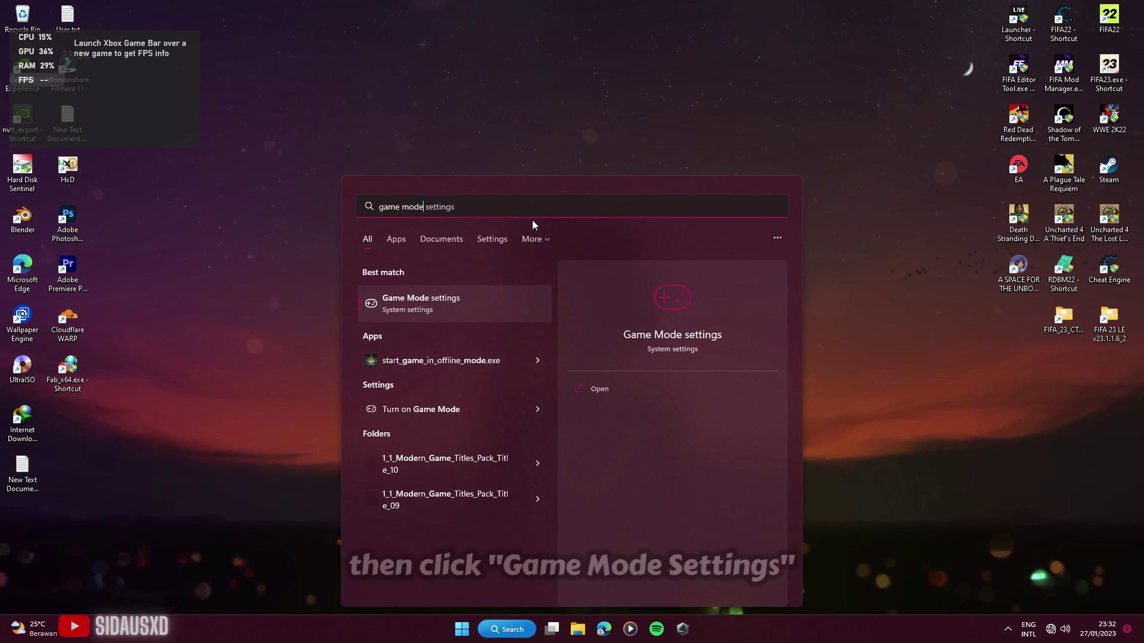
click(436, 302)
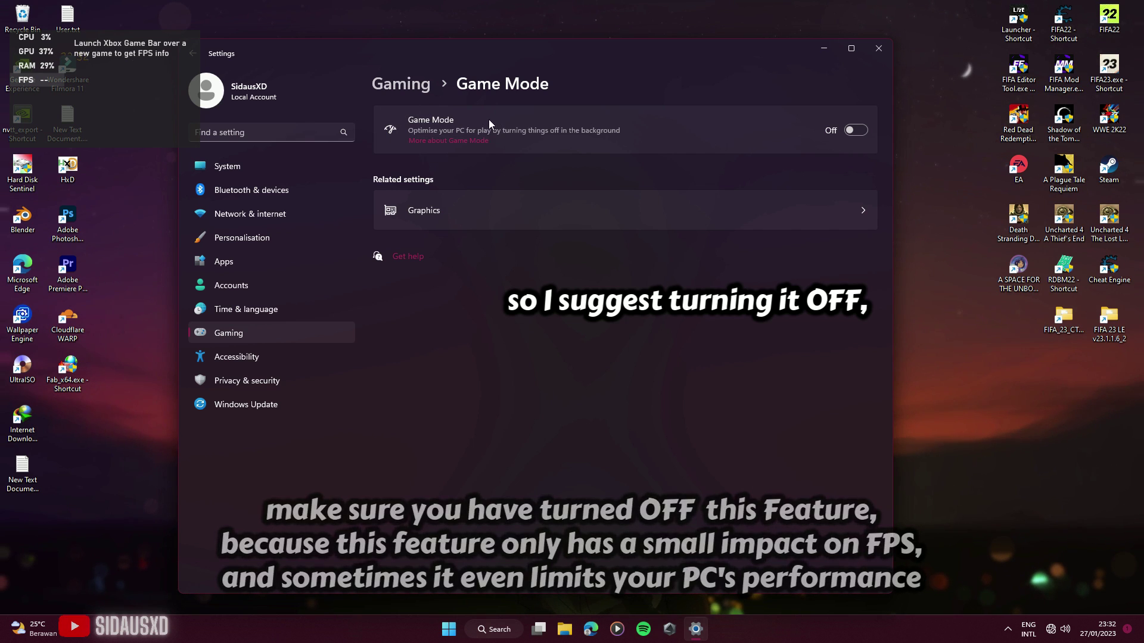
click(878, 50)
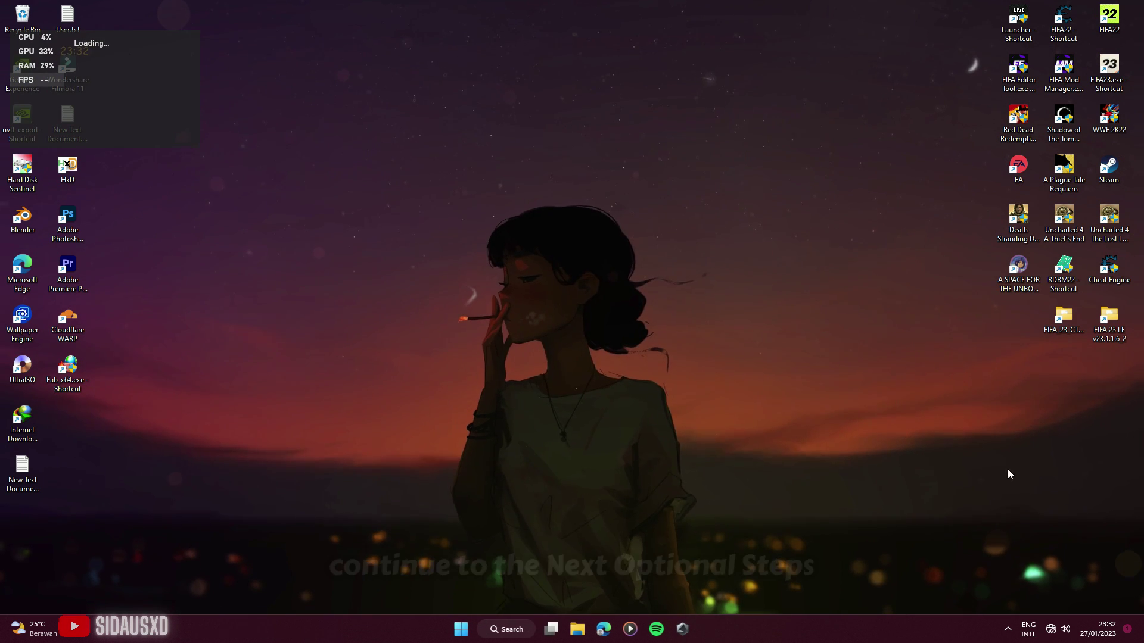
Step: Switch to Wallpaper Engine and open its performance settings
click(1009, 630)
right_click(1012, 595)
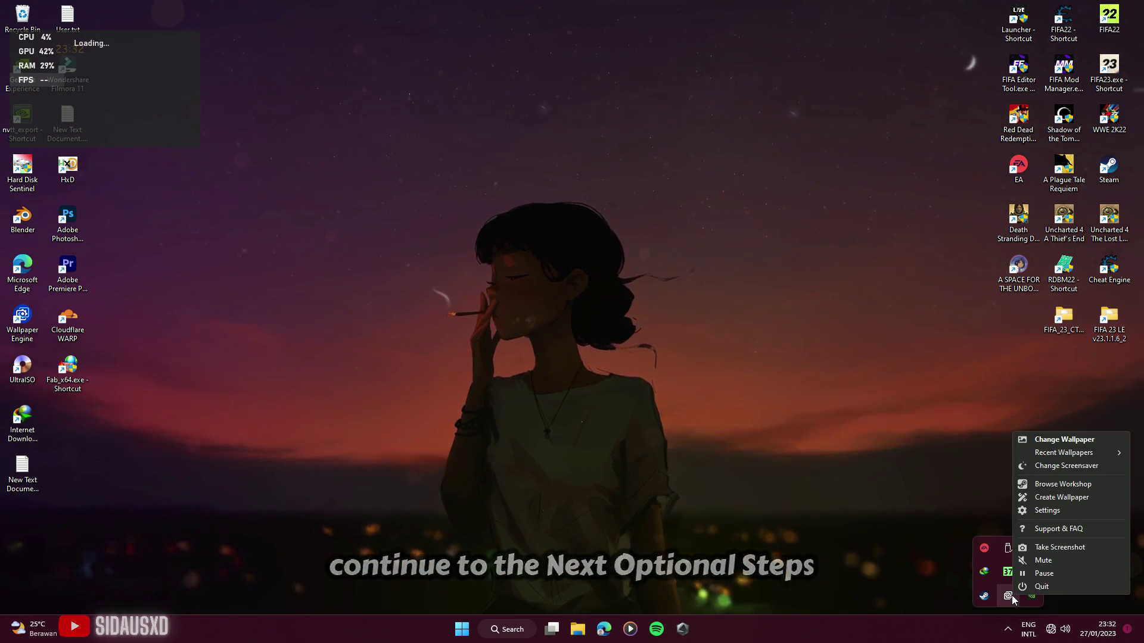
click(1063, 440)
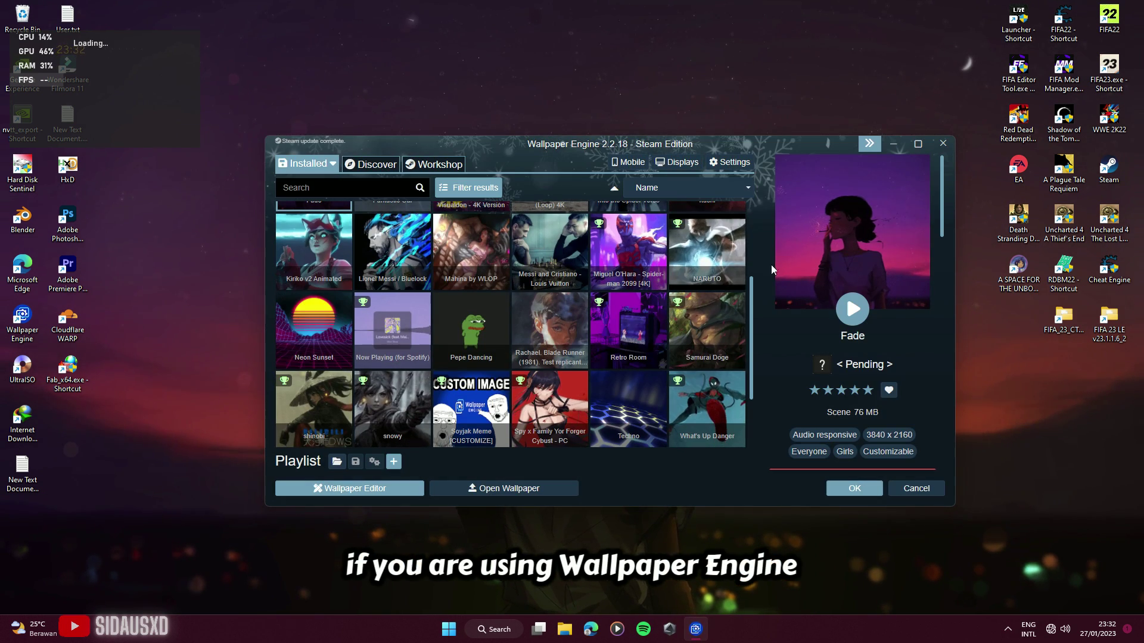
click(729, 162)
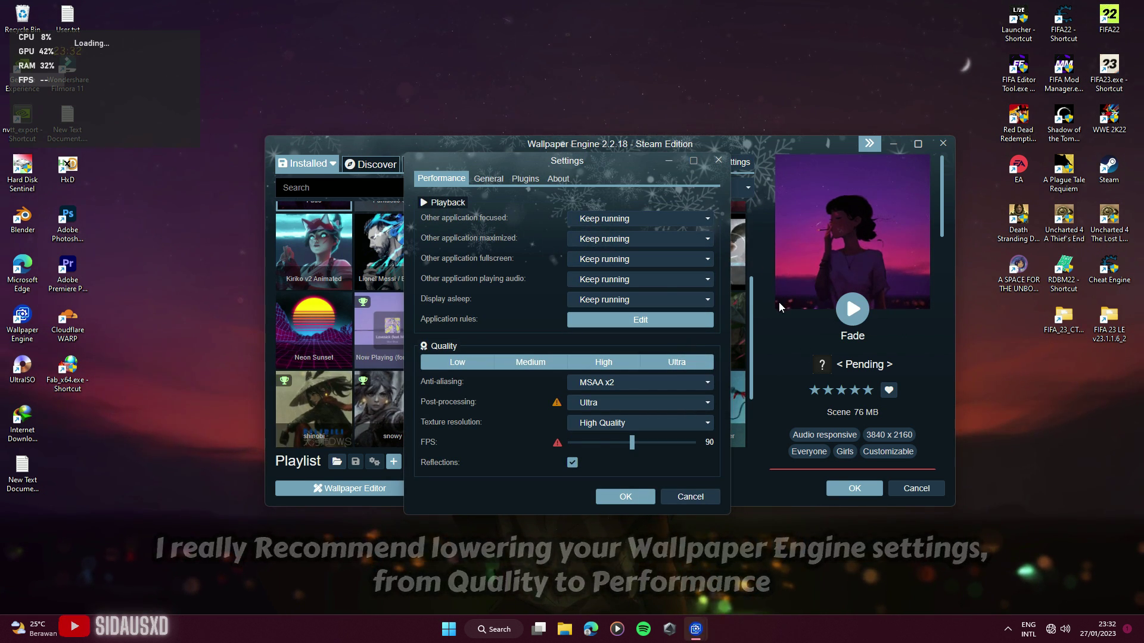
Step: Set wallpaper playback to Pause for other applications focused, maximized, fullscreen or playing audio, and for display asleep
click(623, 221)
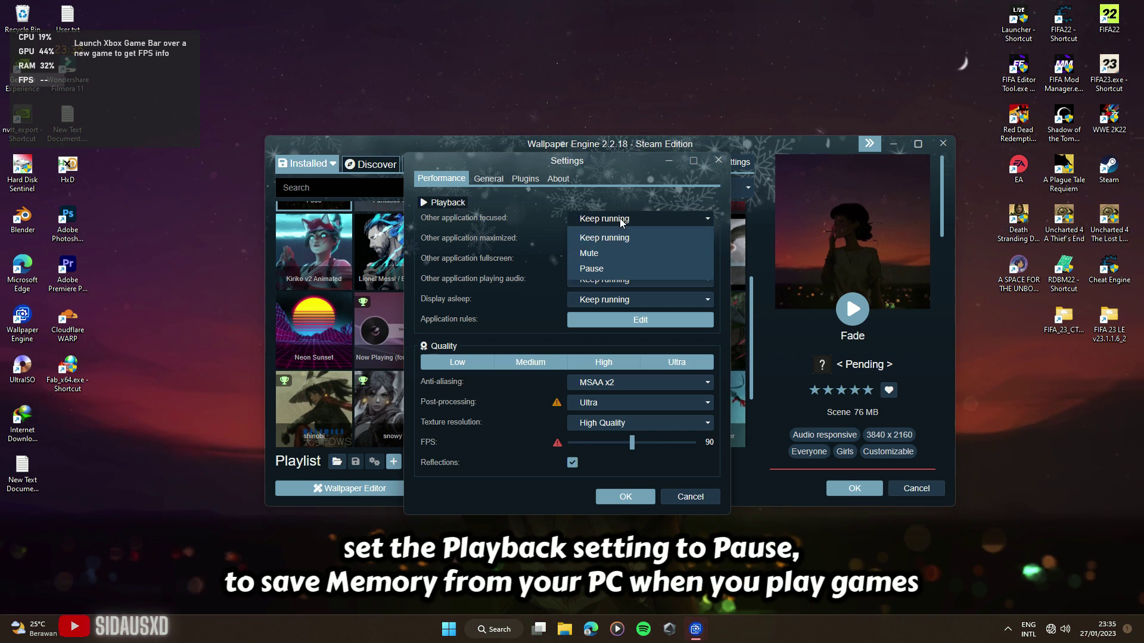
click(591, 268)
click(594, 238)
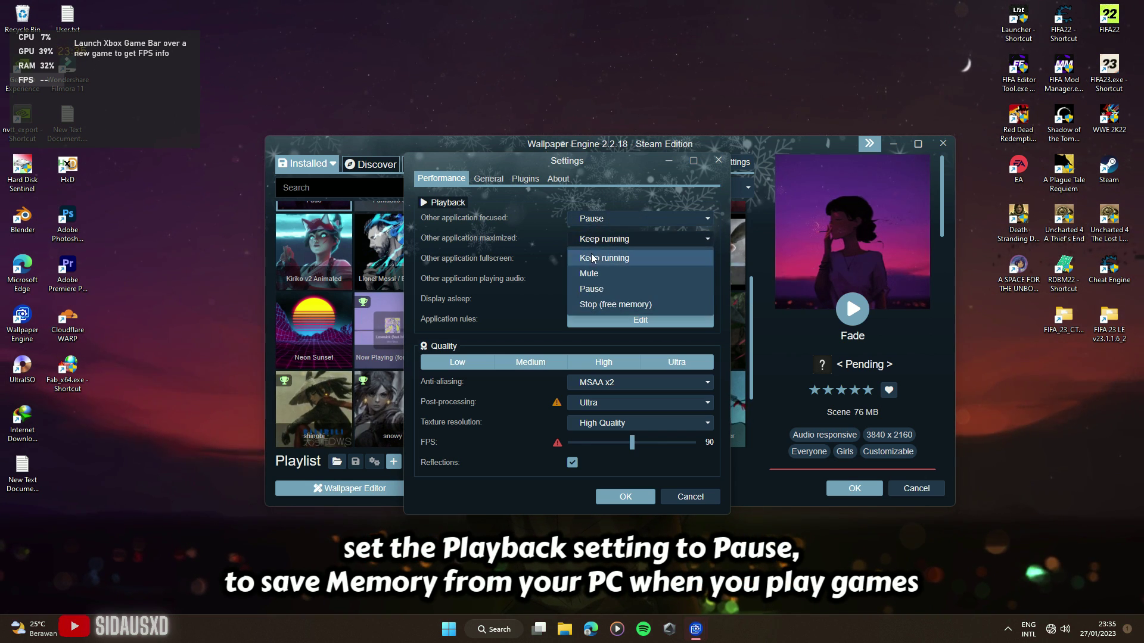
click(601, 289)
click(603, 259)
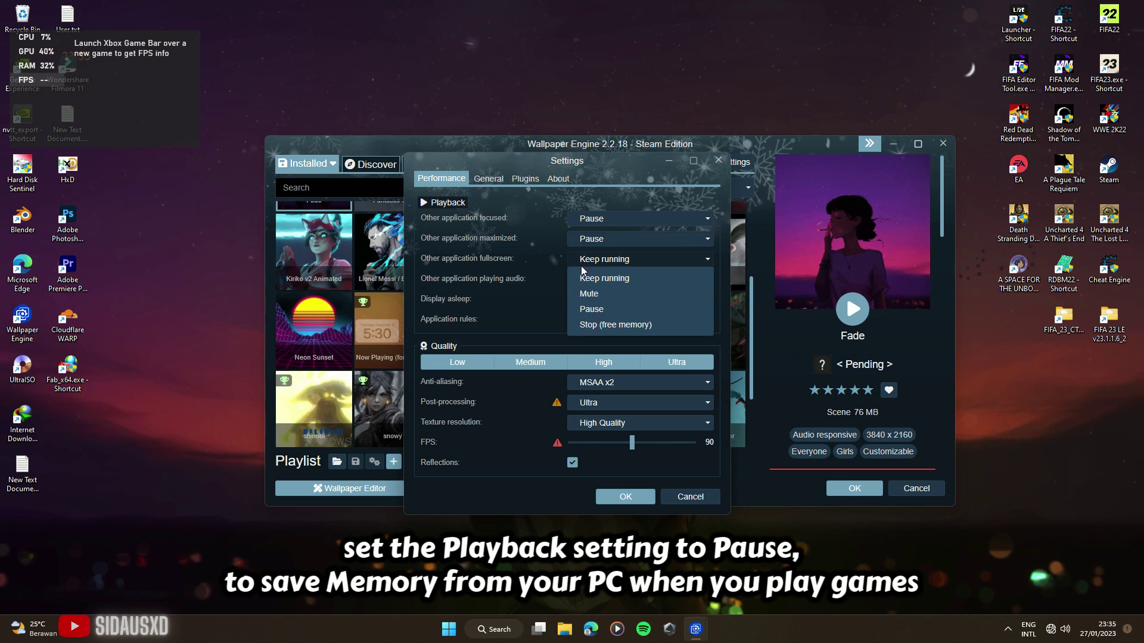
click(601, 309)
click(608, 280)
click(595, 329)
click(589, 299)
click(585, 334)
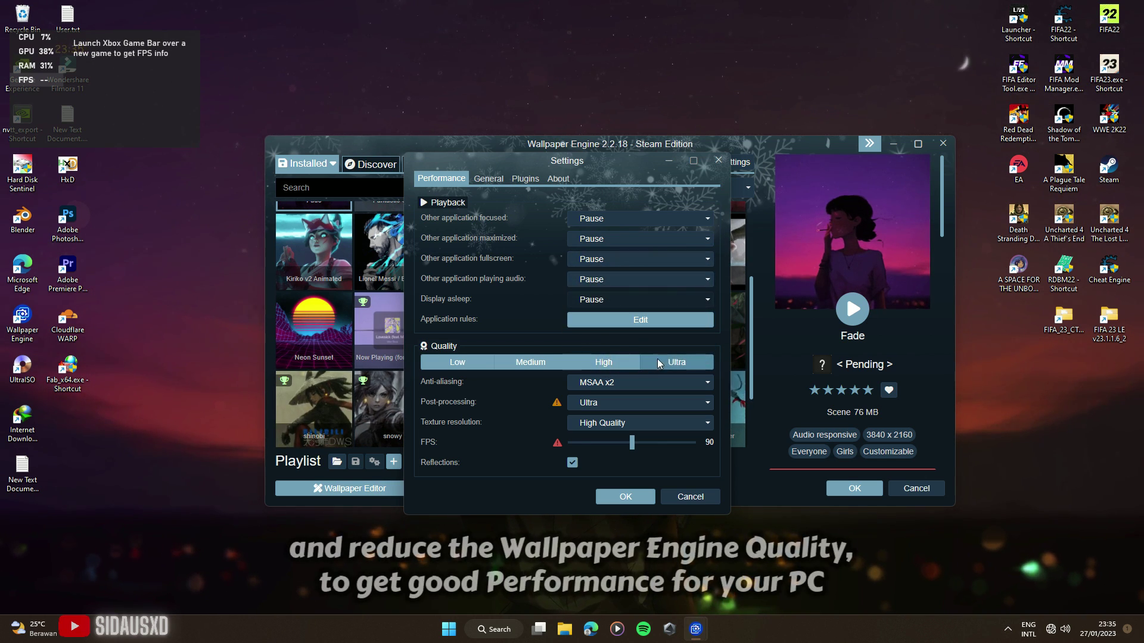
Step: Set the wallpaper quality to Anti-aliasing None, Post-processing Enabled and Texture resolution High Quality
click(655, 386)
click(616, 402)
click(616, 404)
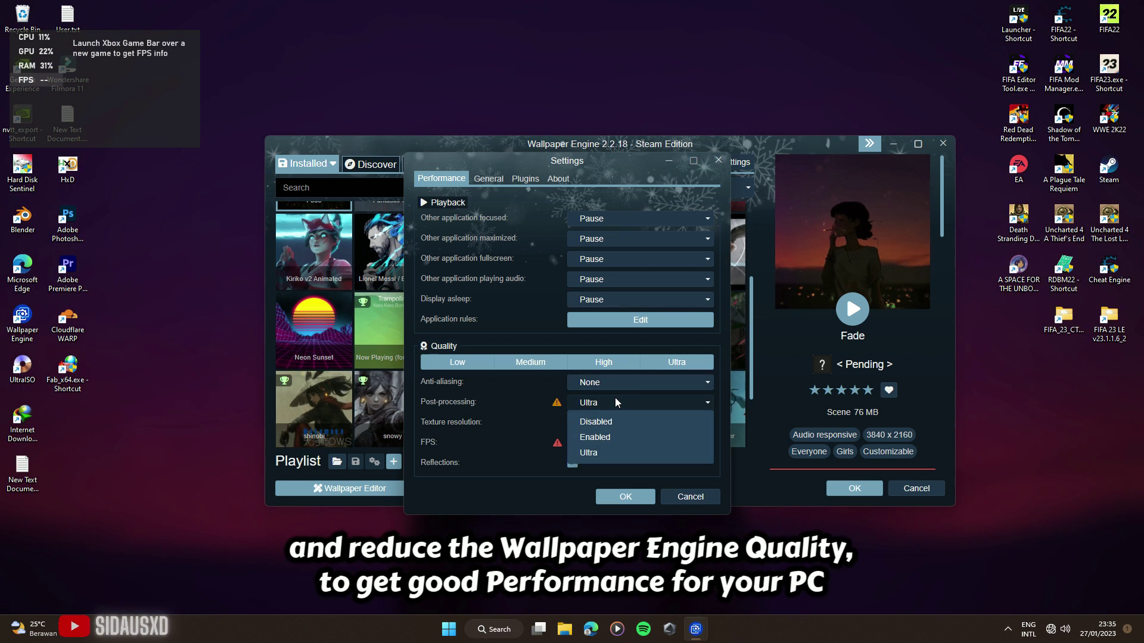
click(619, 437)
click(625, 423)
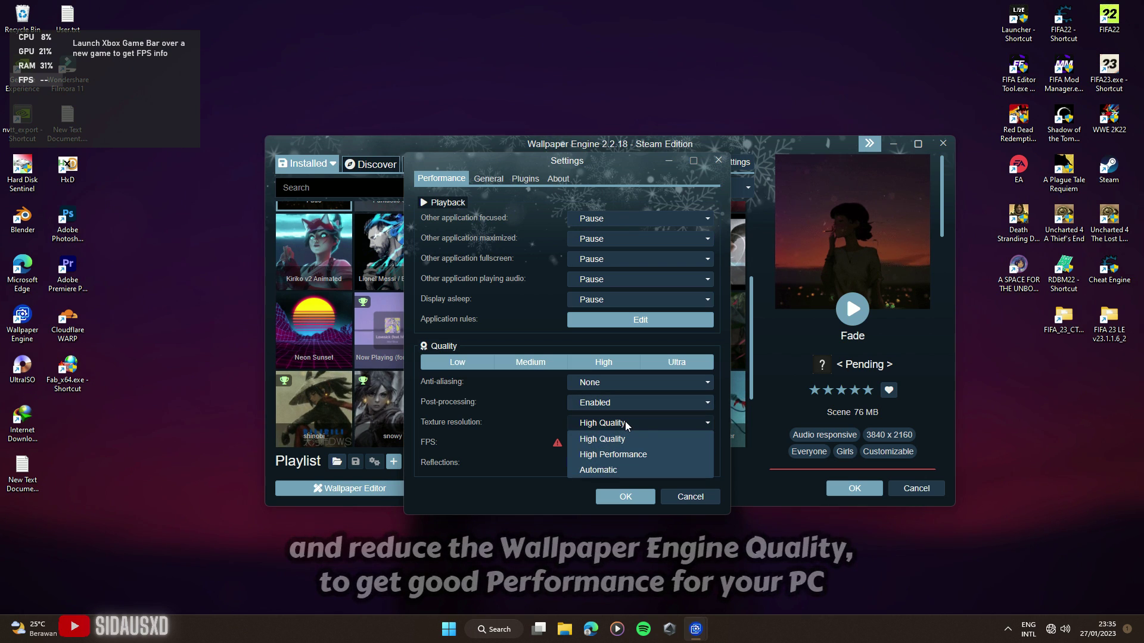
click(629, 444)
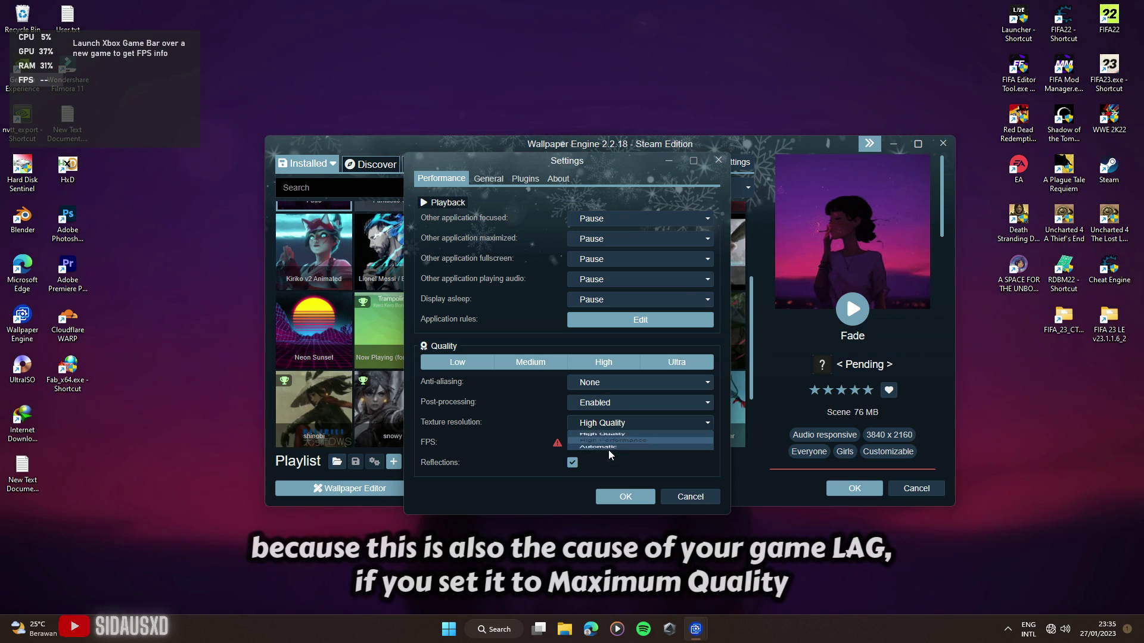
Step: Lower the wallpaper FPS to 30, turn off Reflections, save the settings and close Wallpaper Engine
drag(631, 444, 603, 448)
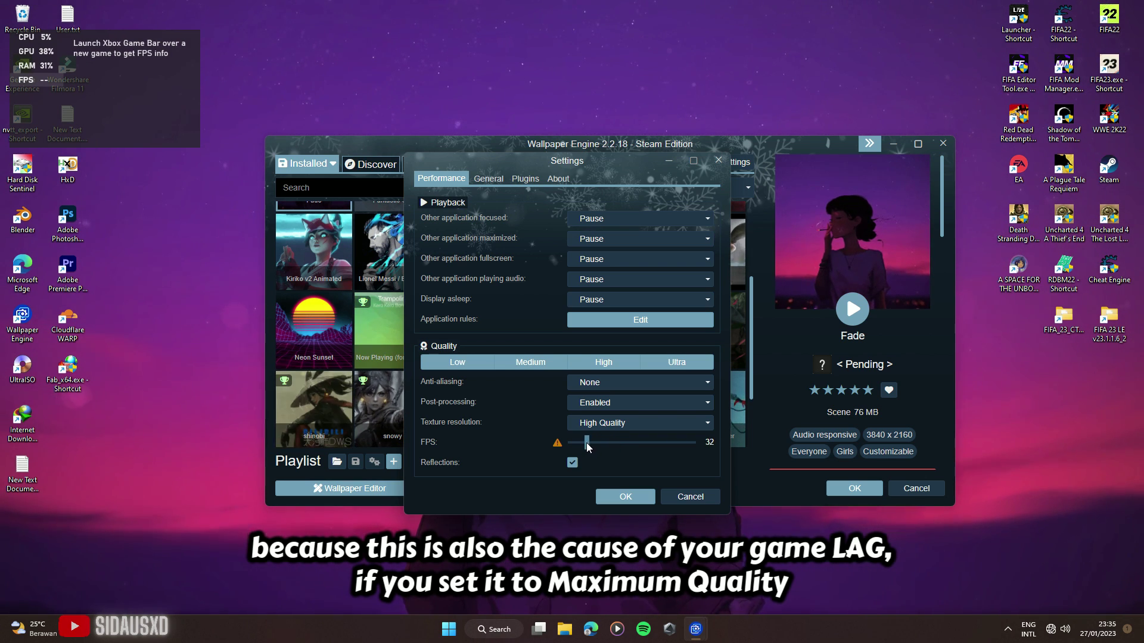
drag(586, 446, 585, 447)
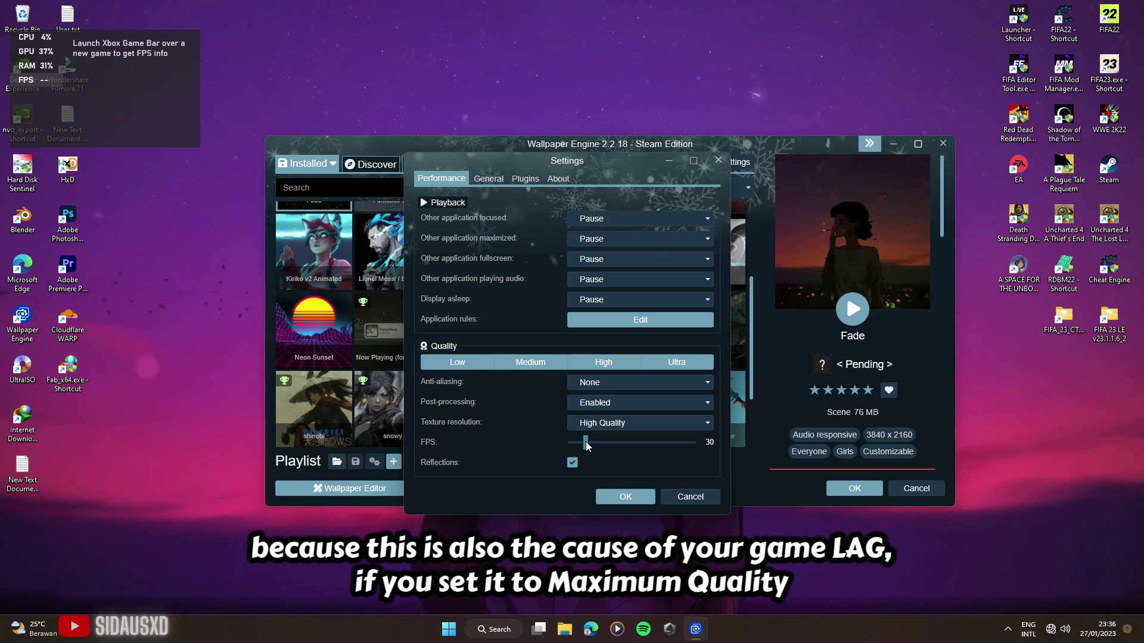
click(572, 462)
click(625, 496)
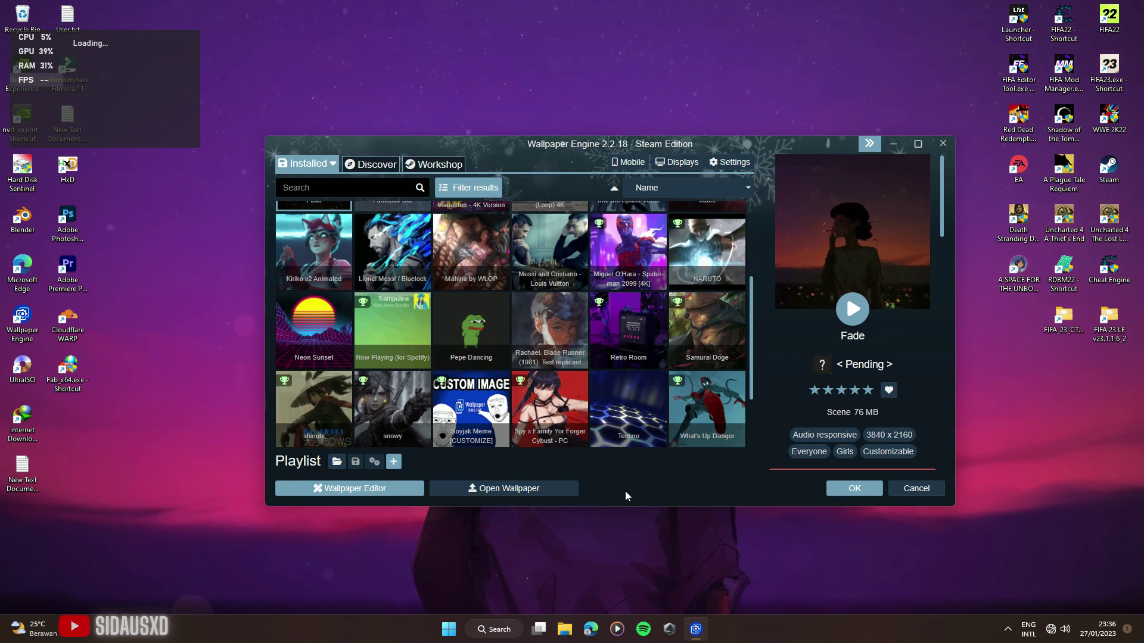
click(942, 144)
right_click(791, 170)
click(796, 219)
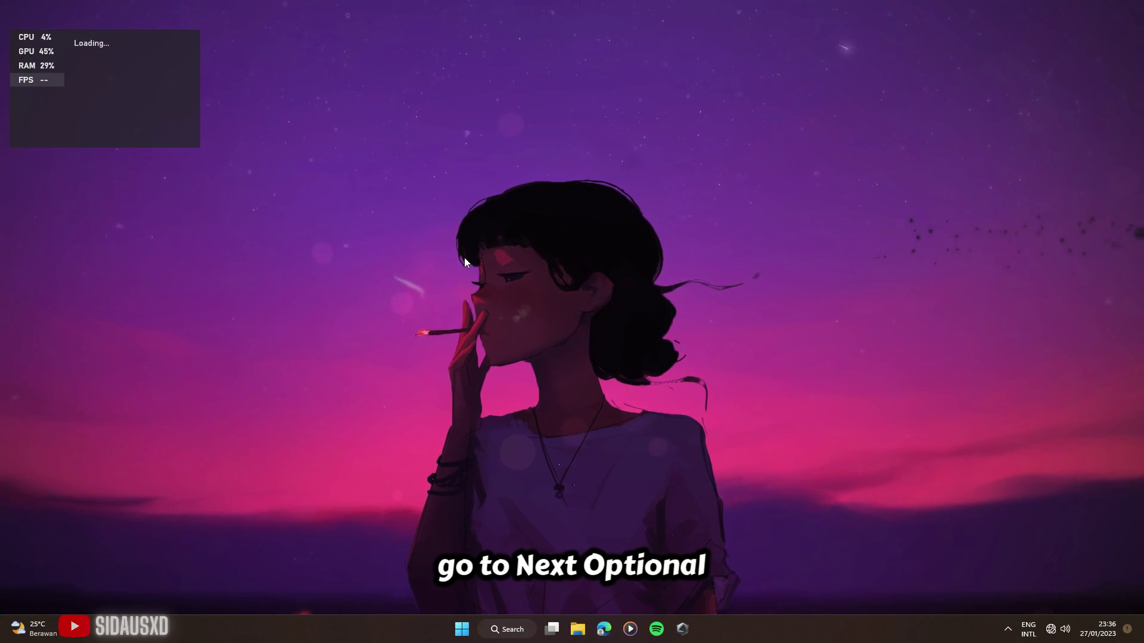
right_click(591, 255)
click(598, 303)
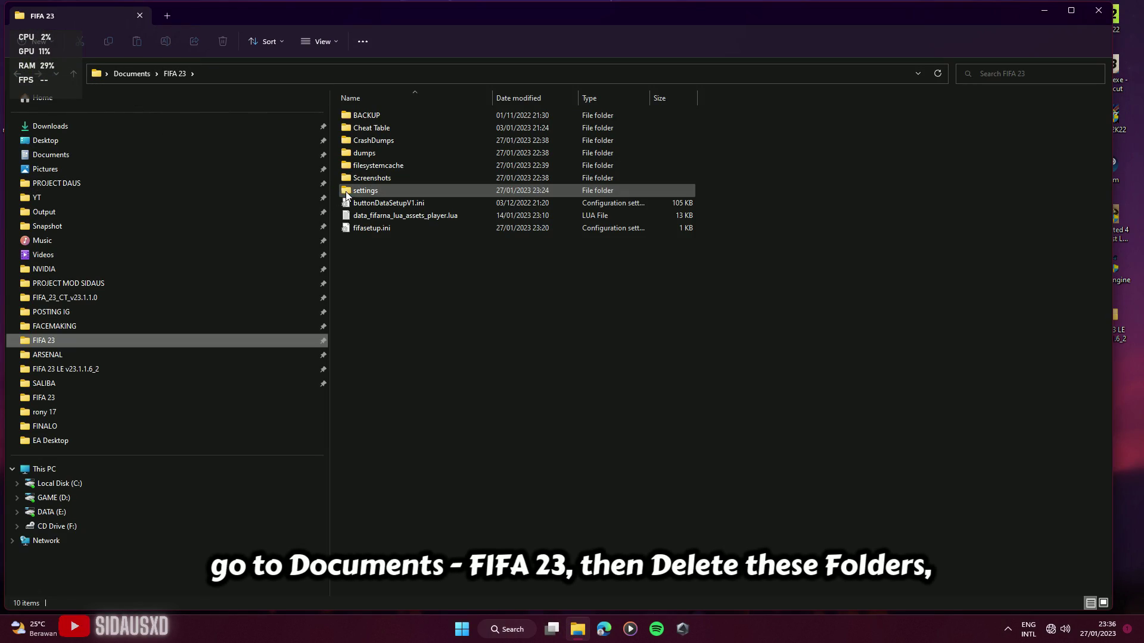
Step: Delete the CrashDumps, dumps, filesystemcache and Screenshots folders from Documents > FIFA 23 and close the folder window
click(373, 140)
ctrl+click(364, 153)
ctrl+click(377, 165)
ctrl+click(382, 179)
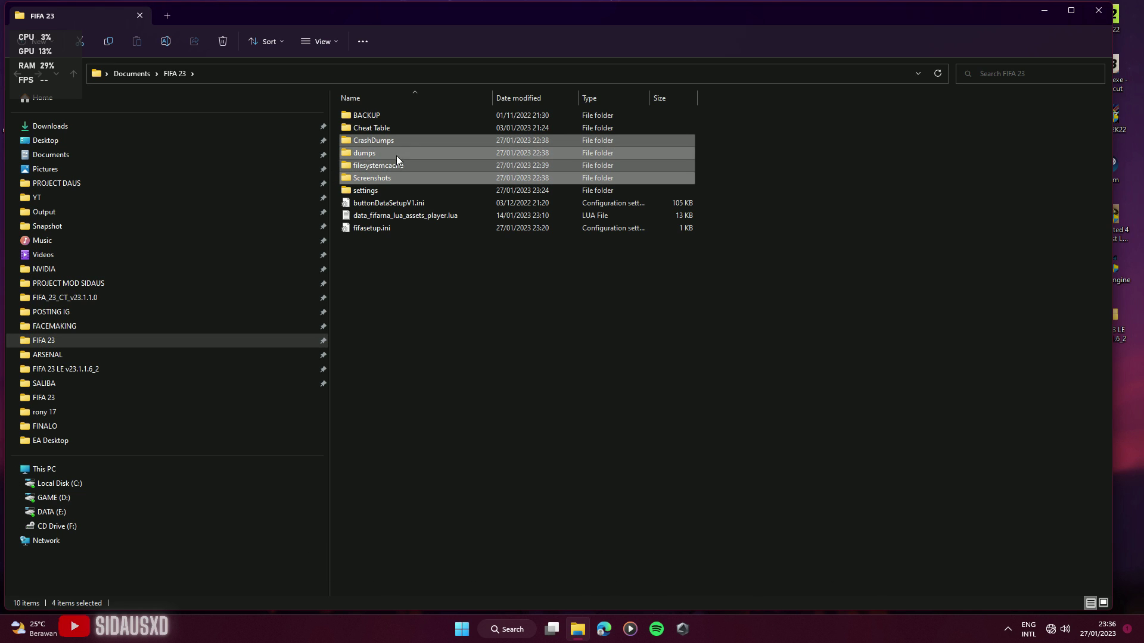
right_click(387, 156)
click(477, 172)
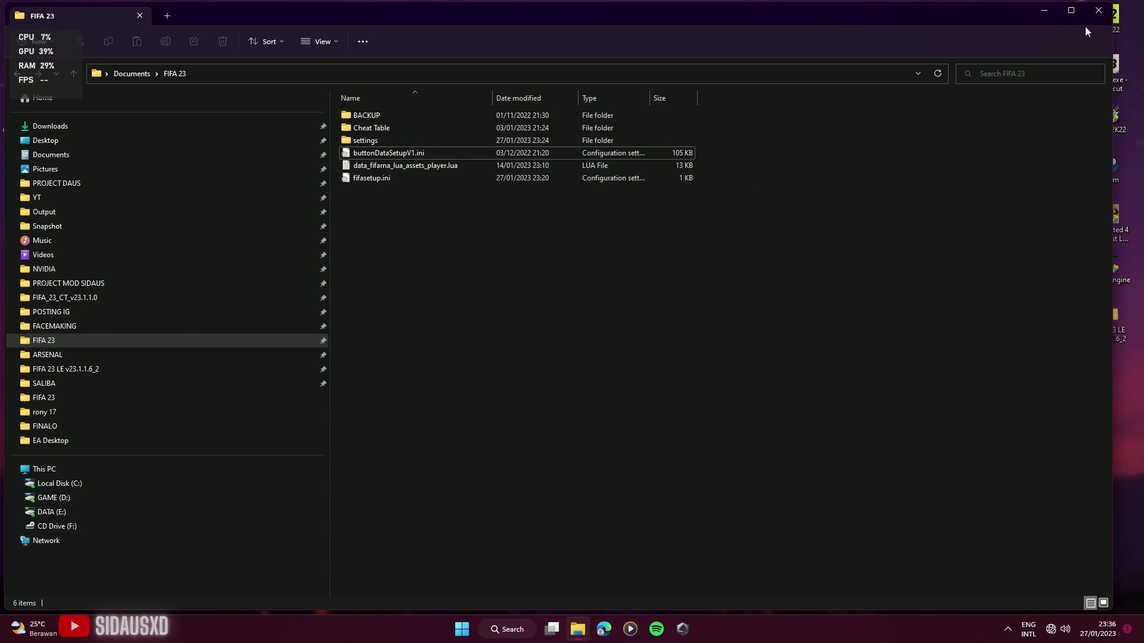
click(1096, 12)
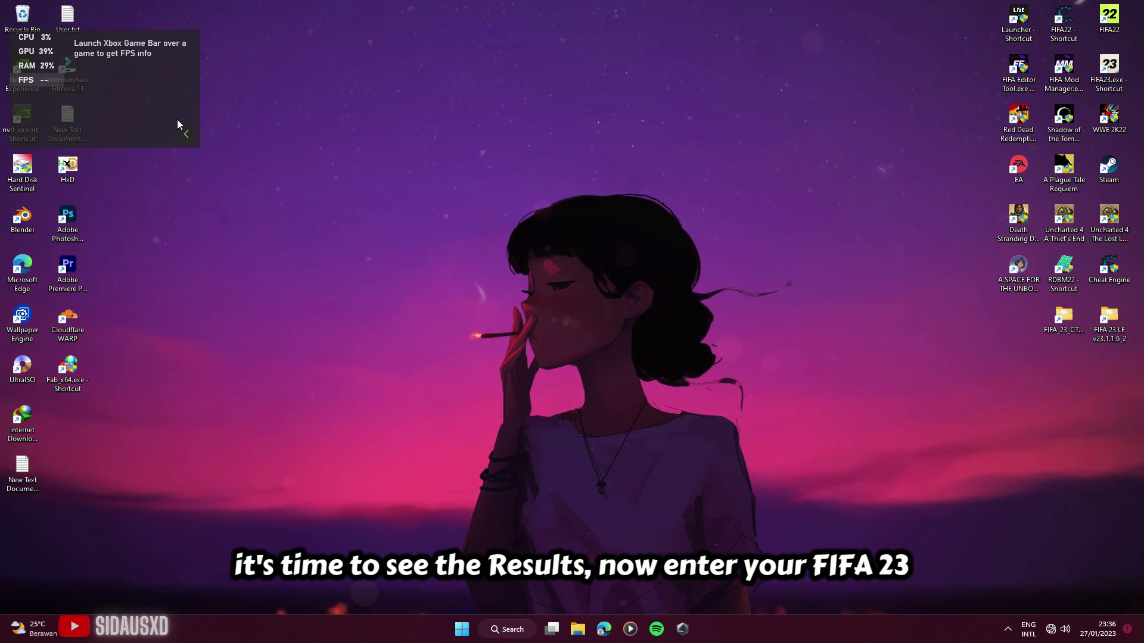
Step: Move the FIFA23.exe shortcut to the middle of the desktop and launch FIFA 23 from it
drag(1108, 68, 702, 170)
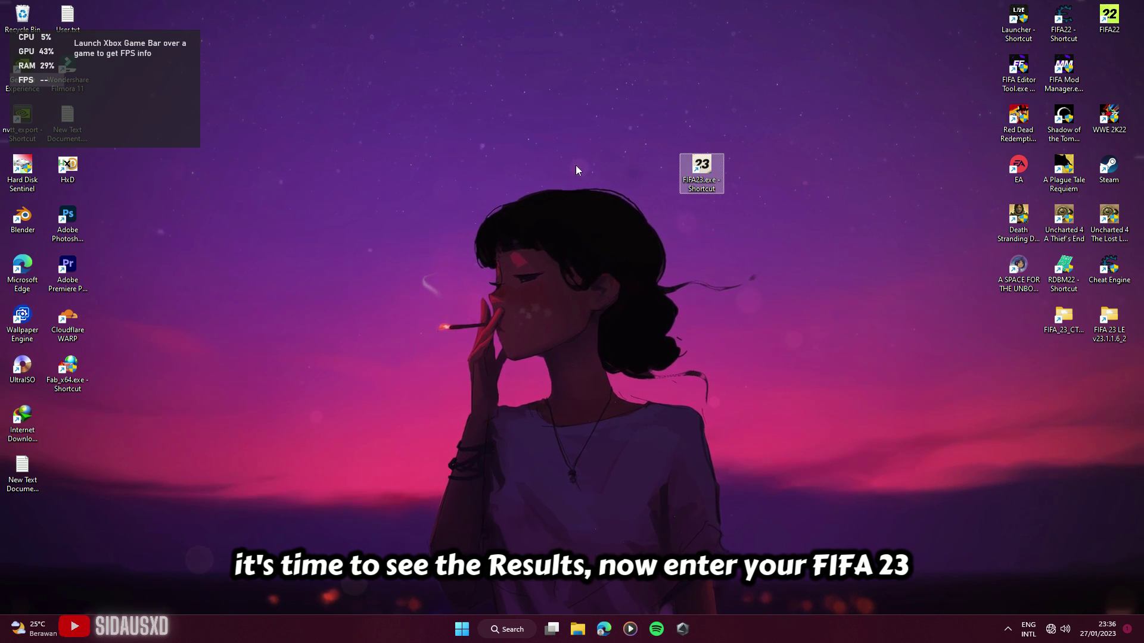
double_click(712, 175)
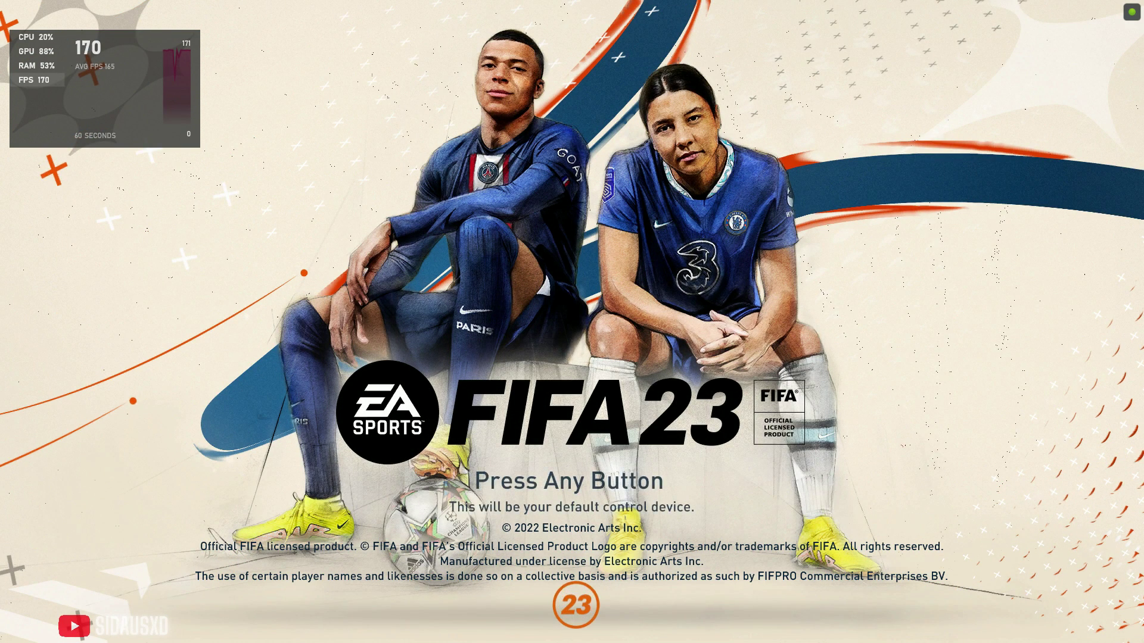
Step: Enter the main menu from the title screen and open the Display Configuration page of the Game Settings
key(Return)
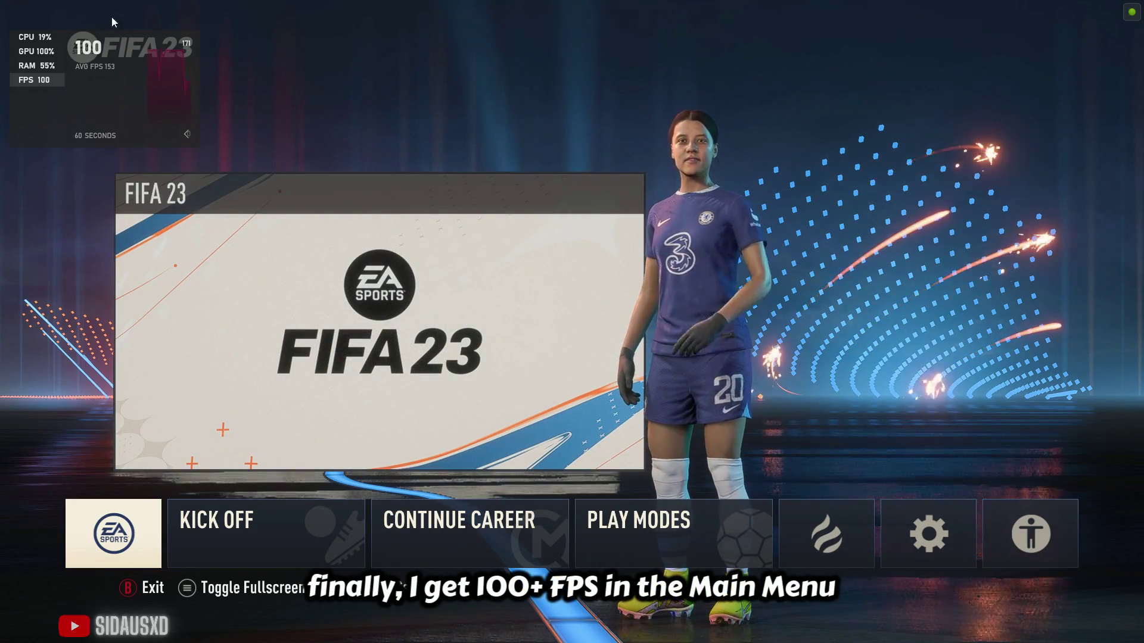
key(Right)
key(Right)
key(Right)
key(Right)
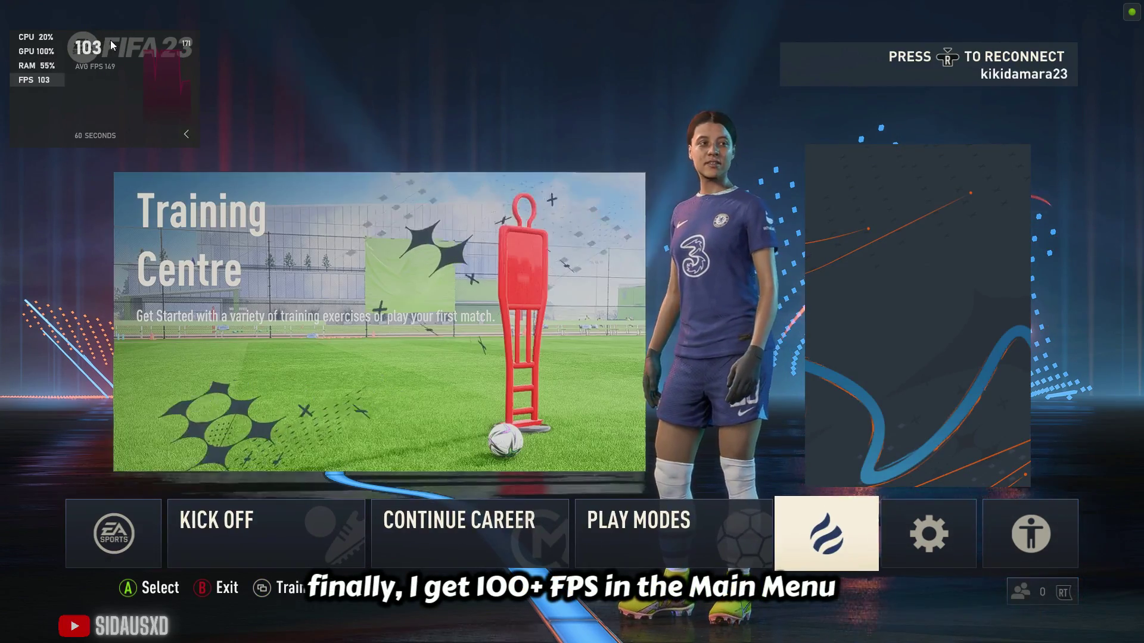
key(Right)
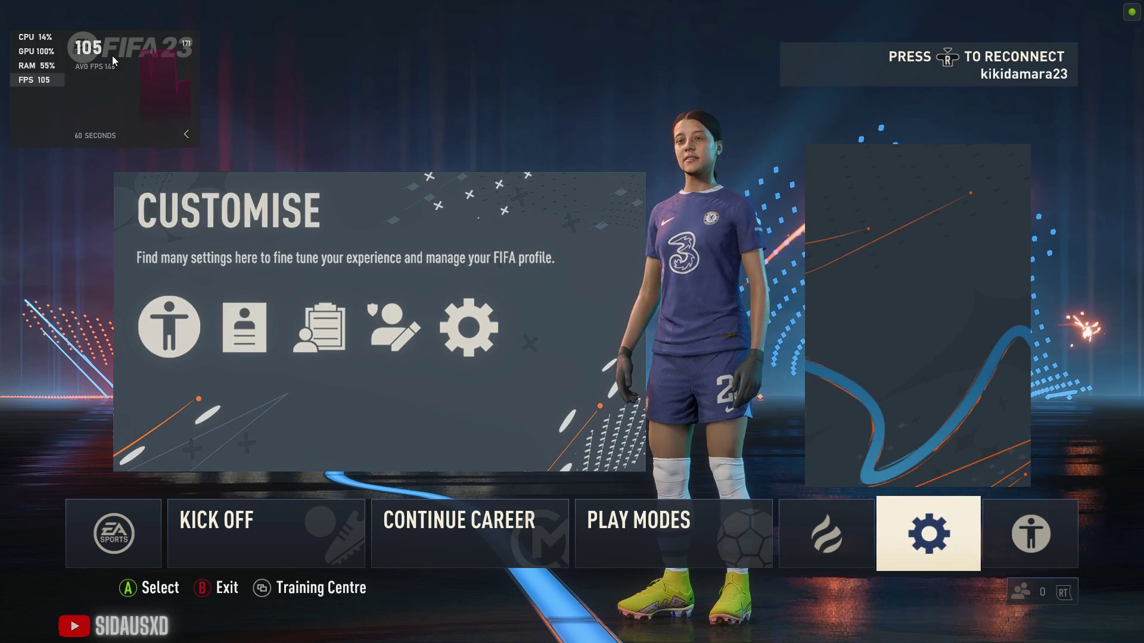
key(Return)
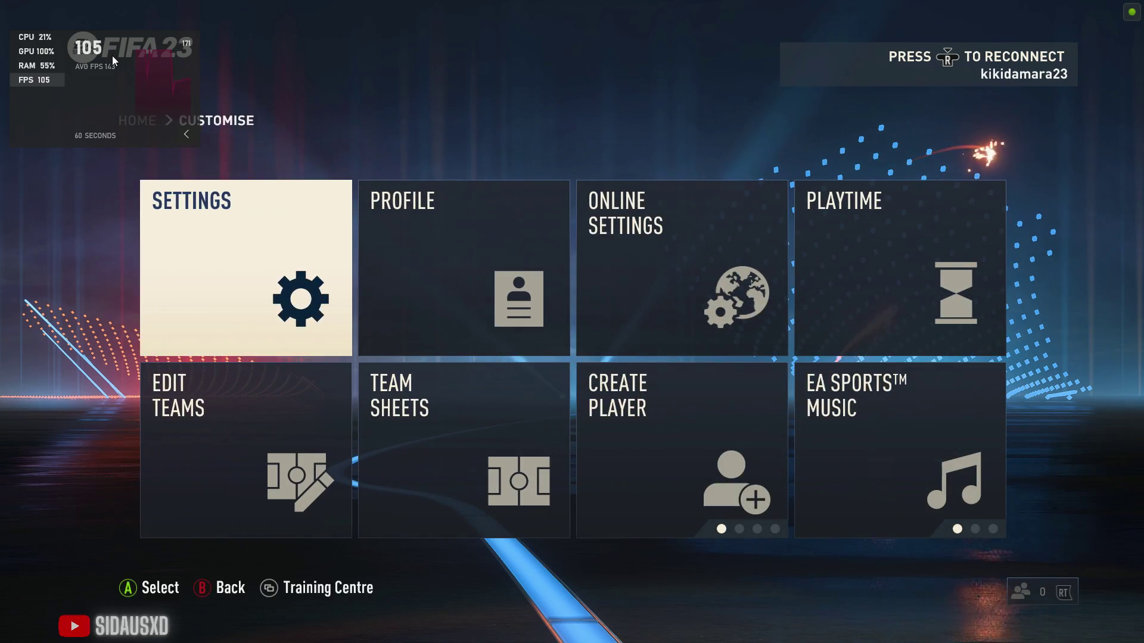
key(Return)
key(Return)
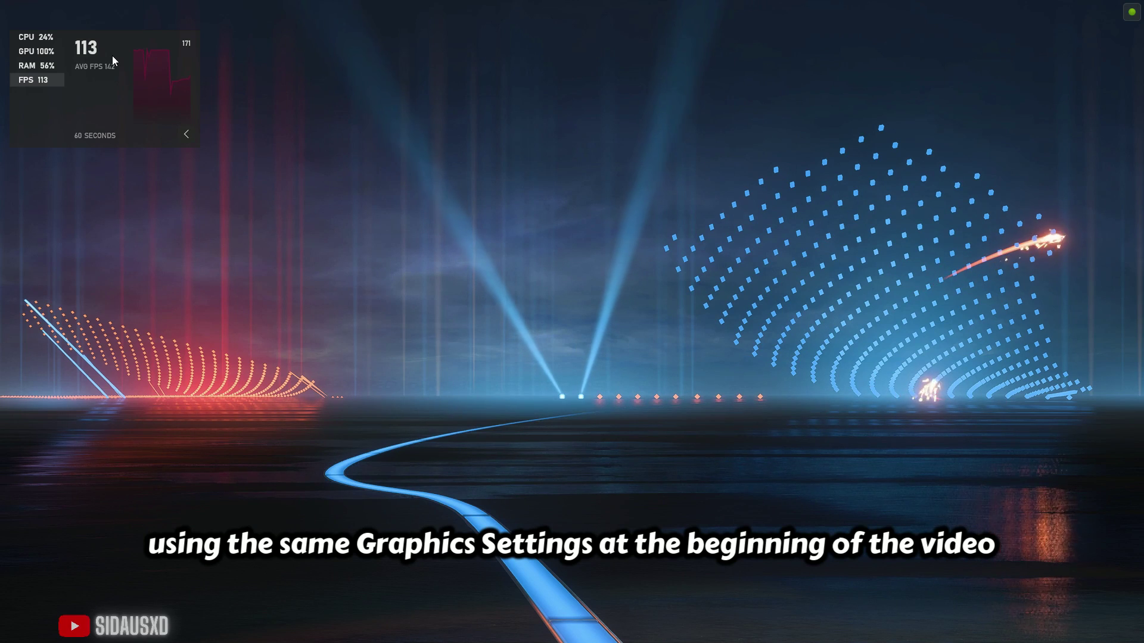
key(q)
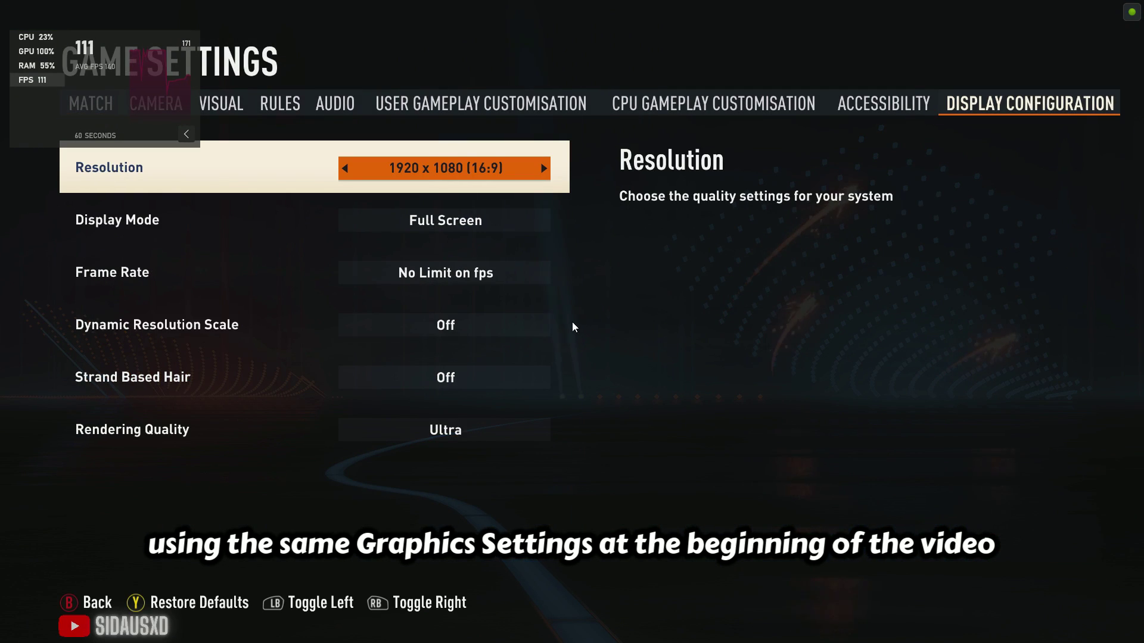
Step: Review the display settings from Resolution to Dynamic Resolution Scale and return to the main menu
key(Down)
key(Down)
key(Down)
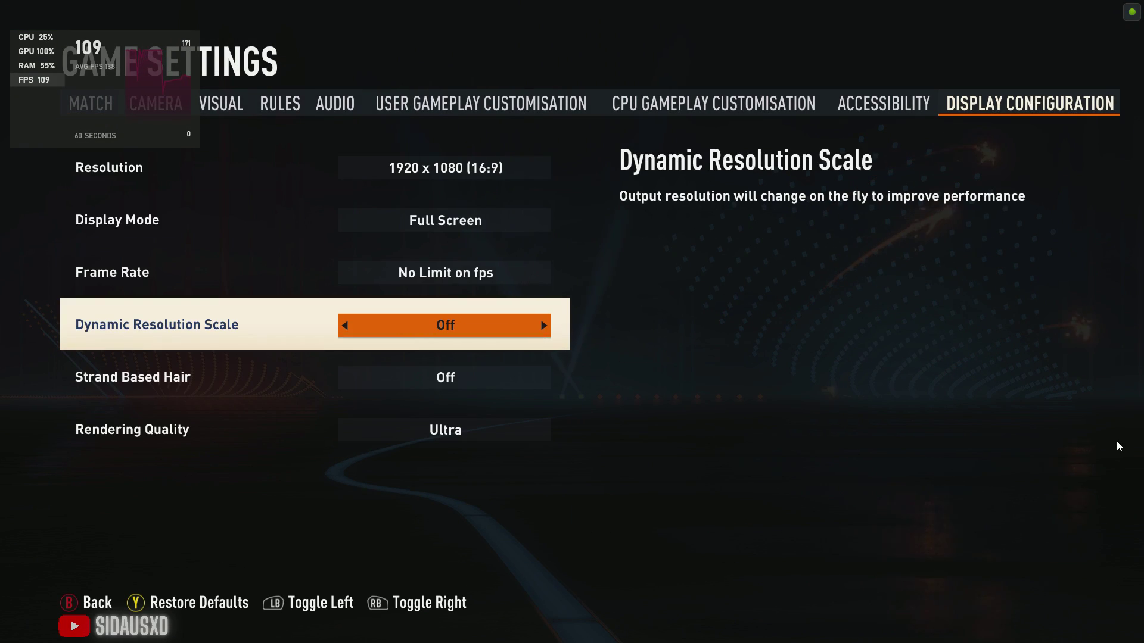
key(Escape)
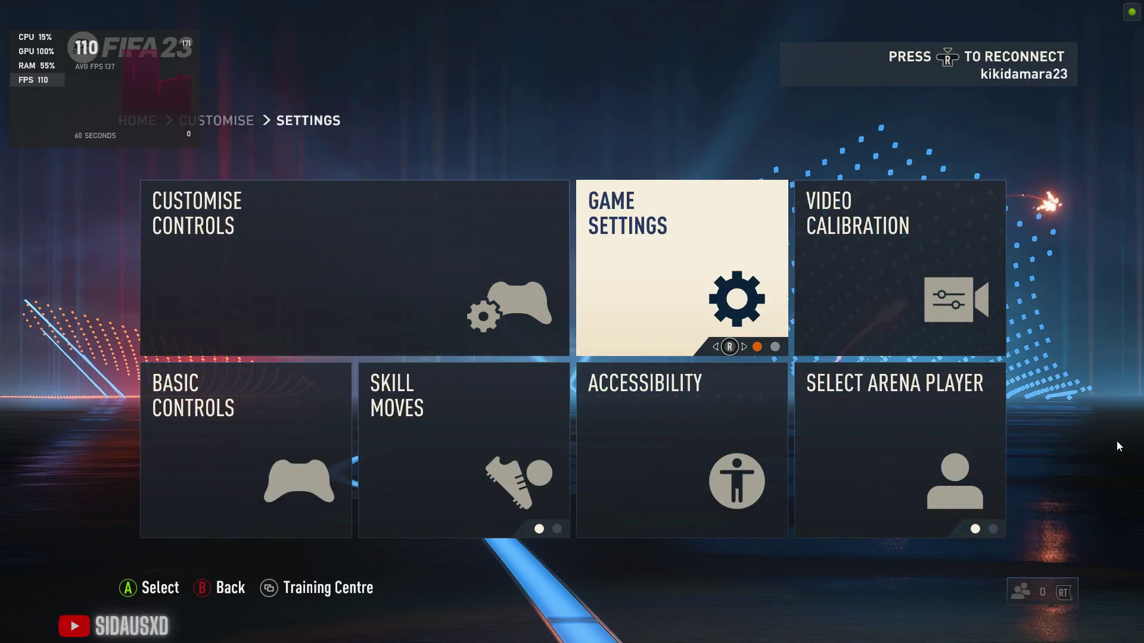
key(Escape)
key(Escape)
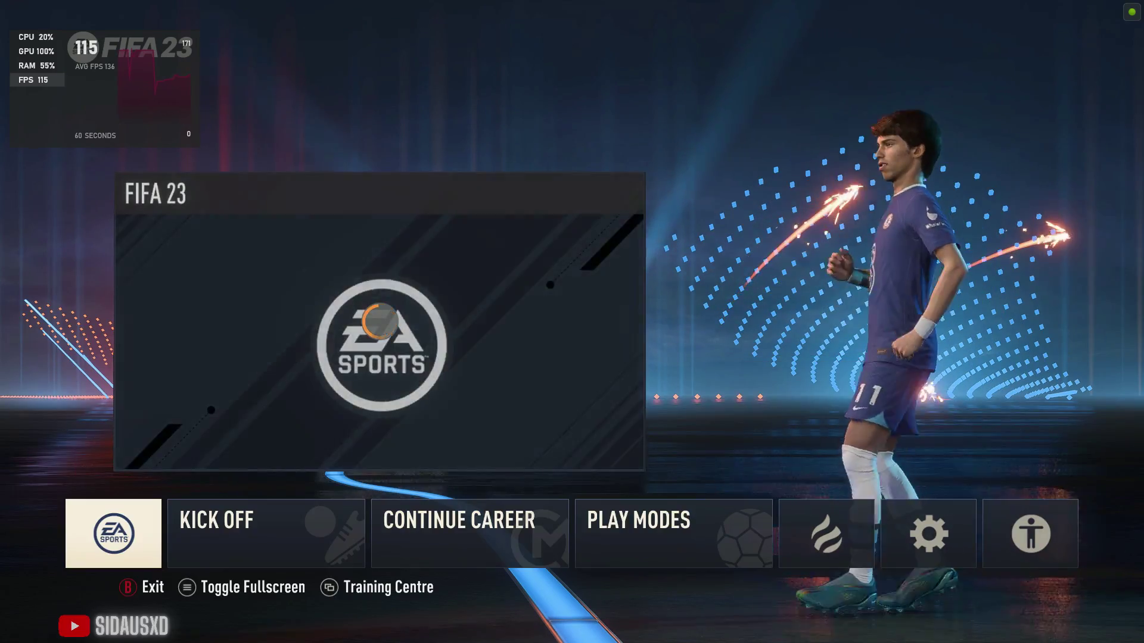
Step: Test the main menu's frame rate by switching the game to windowed mode, moving to Continue Career and restoring full screen
key(alt+Return)
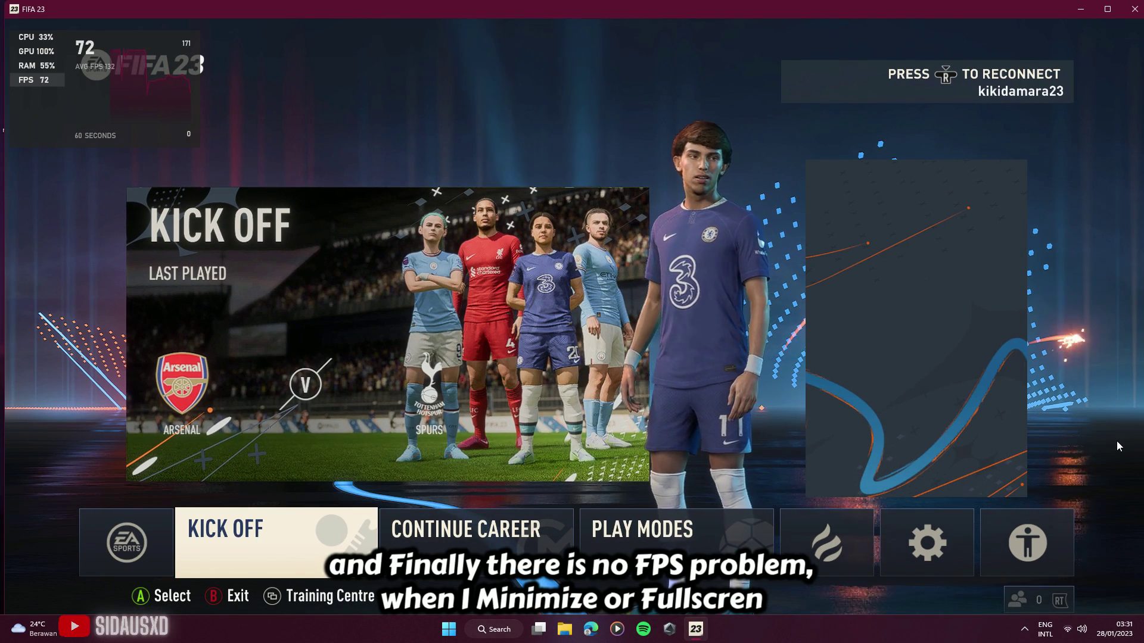
key(Right)
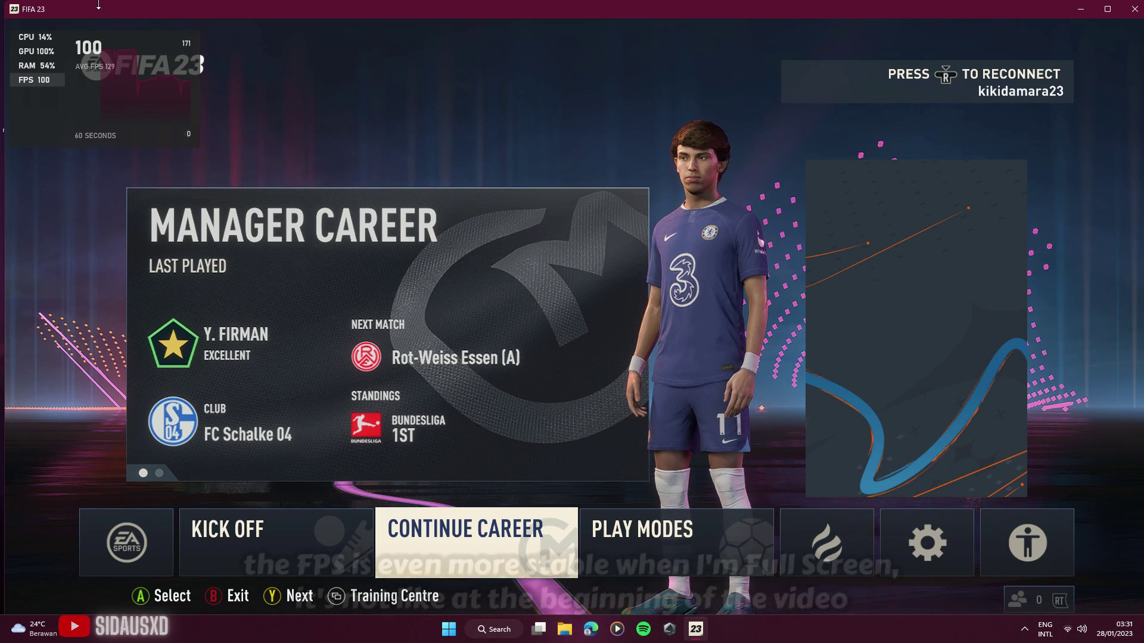
key(alt+Return)
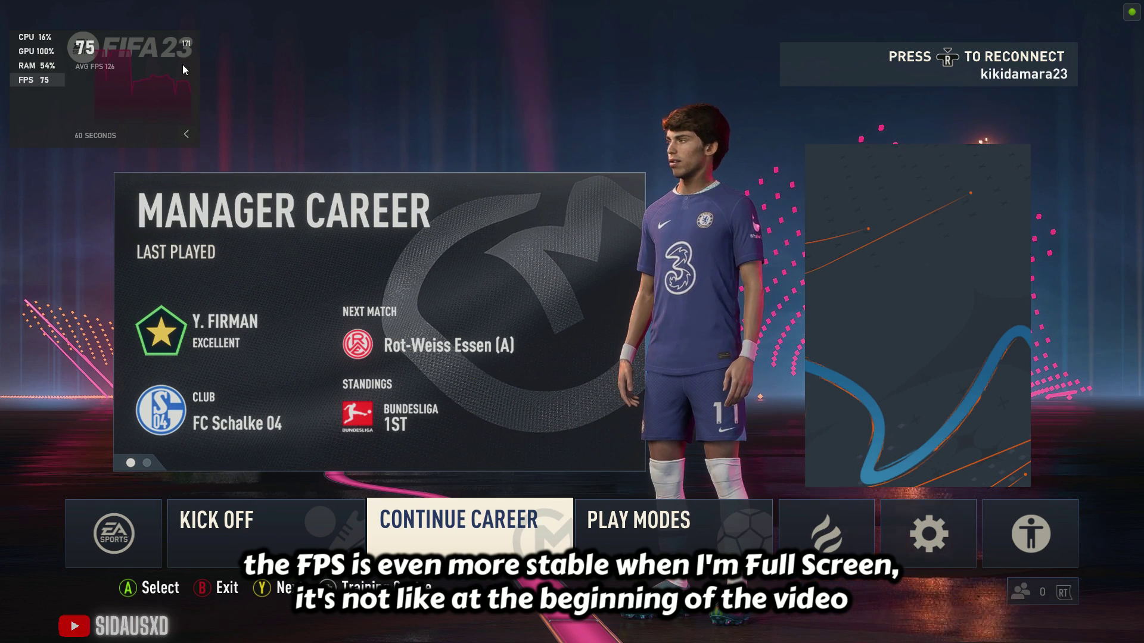
Step: Open Kick Off from the main menu and proceed towards a match for the gameplay test
key(Left)
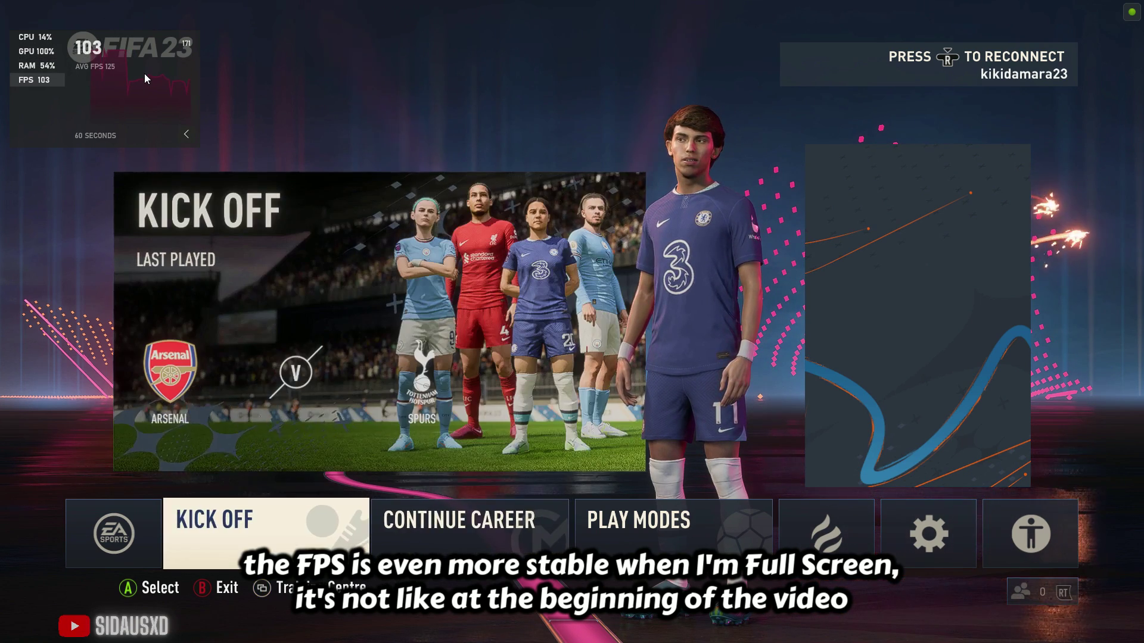
key(Return)
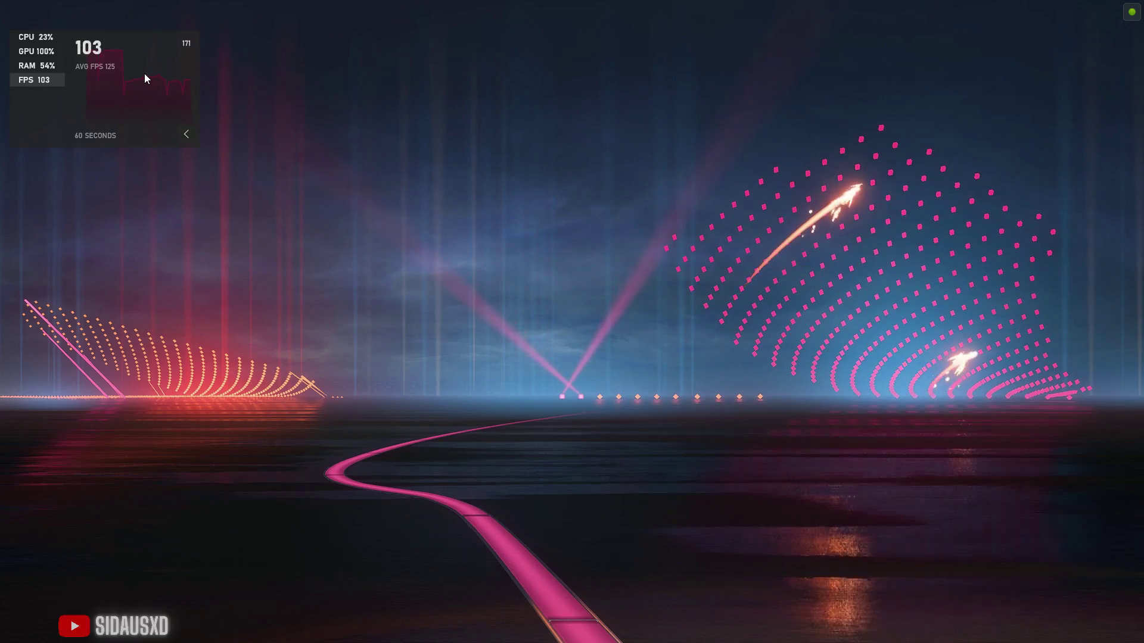
key(Return)
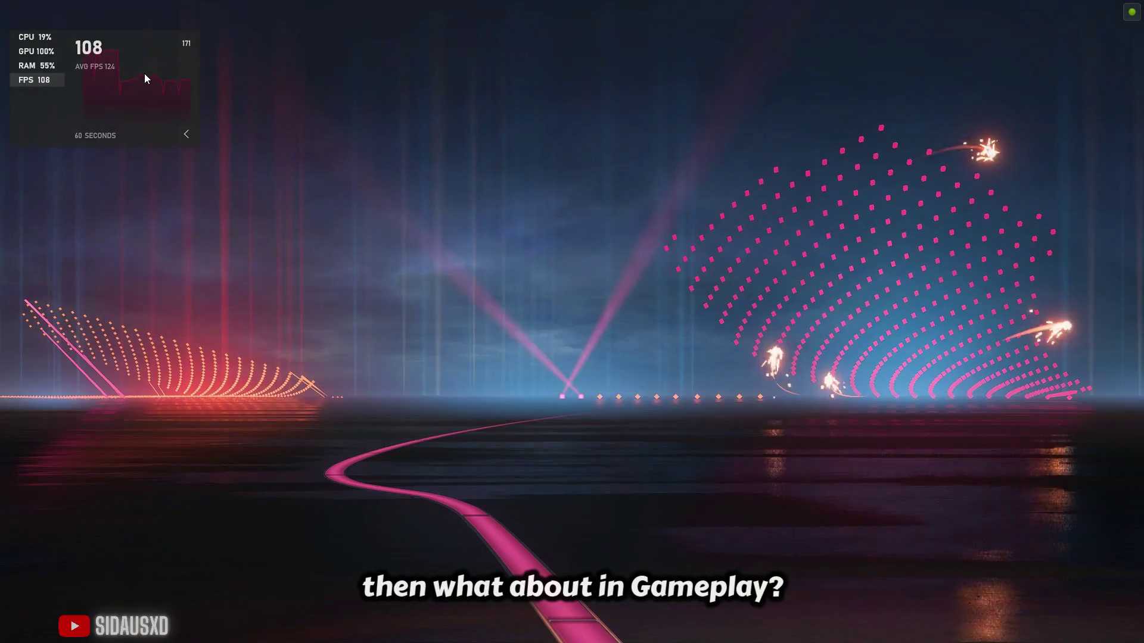